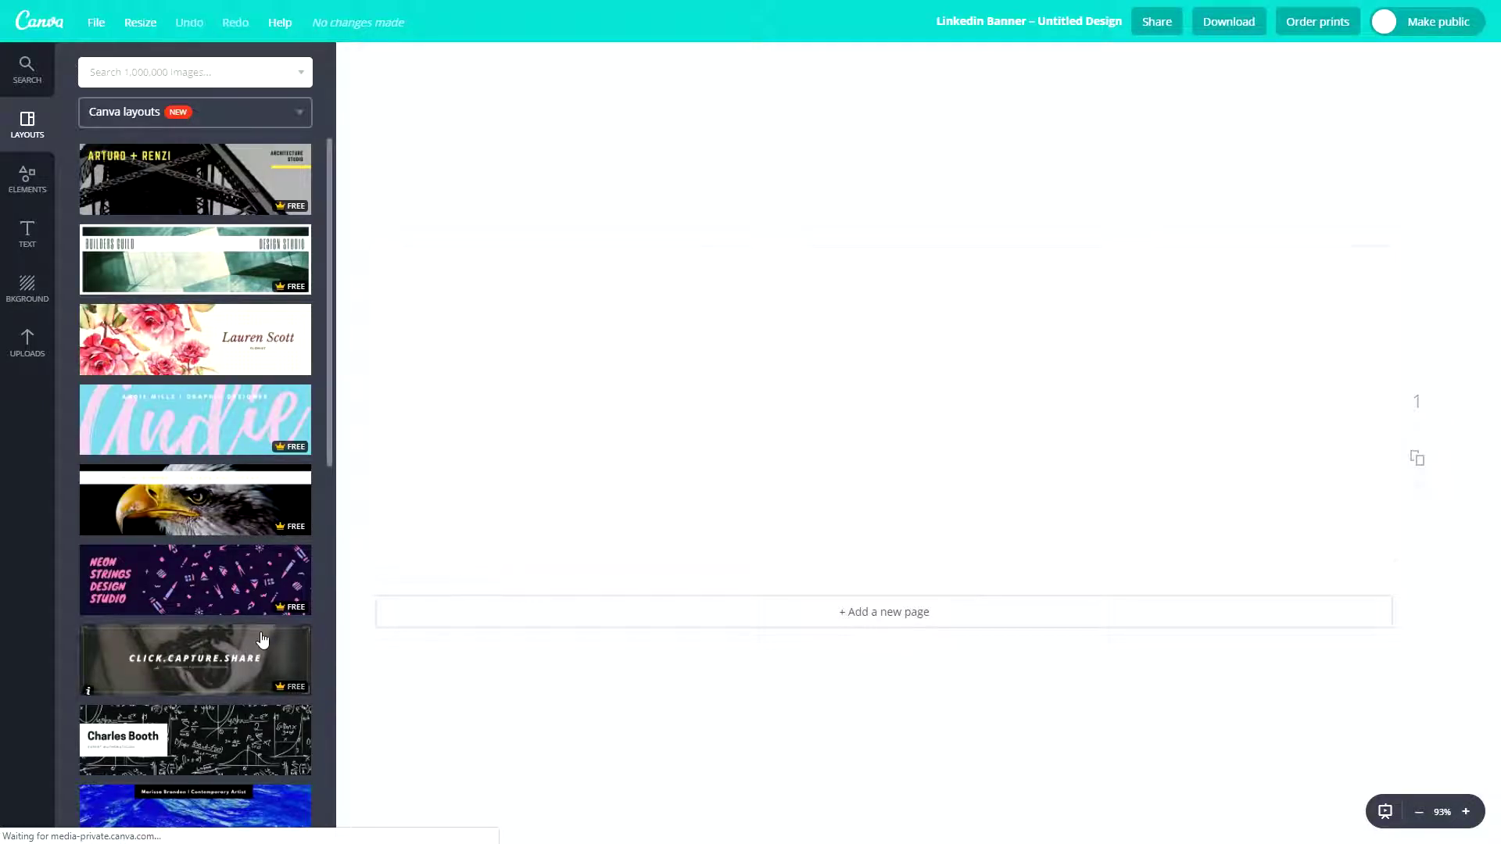
{"action": "scroll", "coordinate": [166, 344], "scroll_direction": "down", "scroll_amount": 1}
{"action": "scroll", "coordinate": [166, 344], "scroll_direction": "down", "scroll_amount": 15}
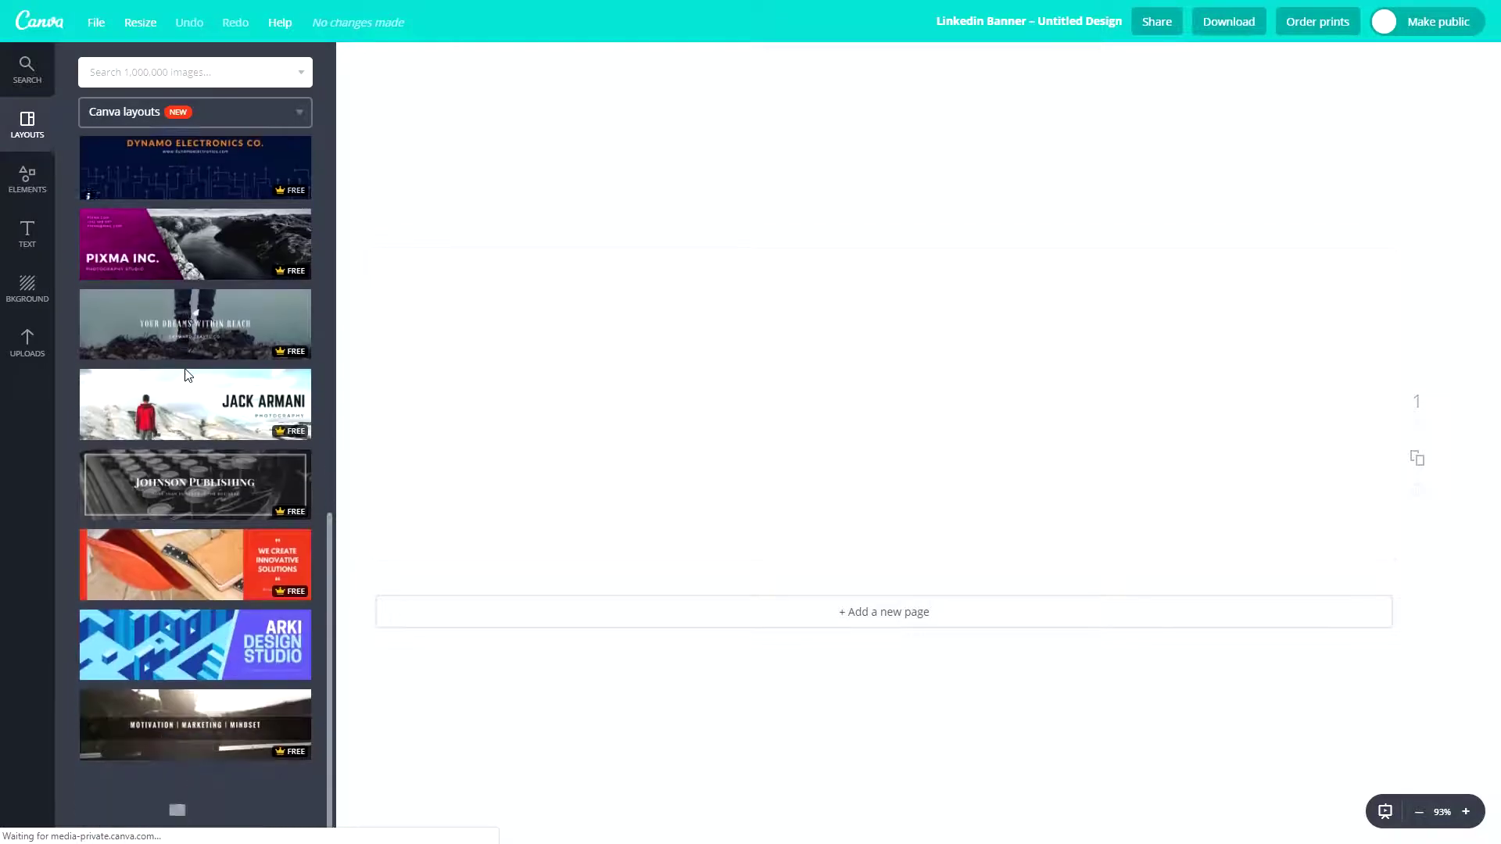
{"action": "scroll", "coordinate": [185, 372], "scroll_direction": "up", "scroll_amount": 16}
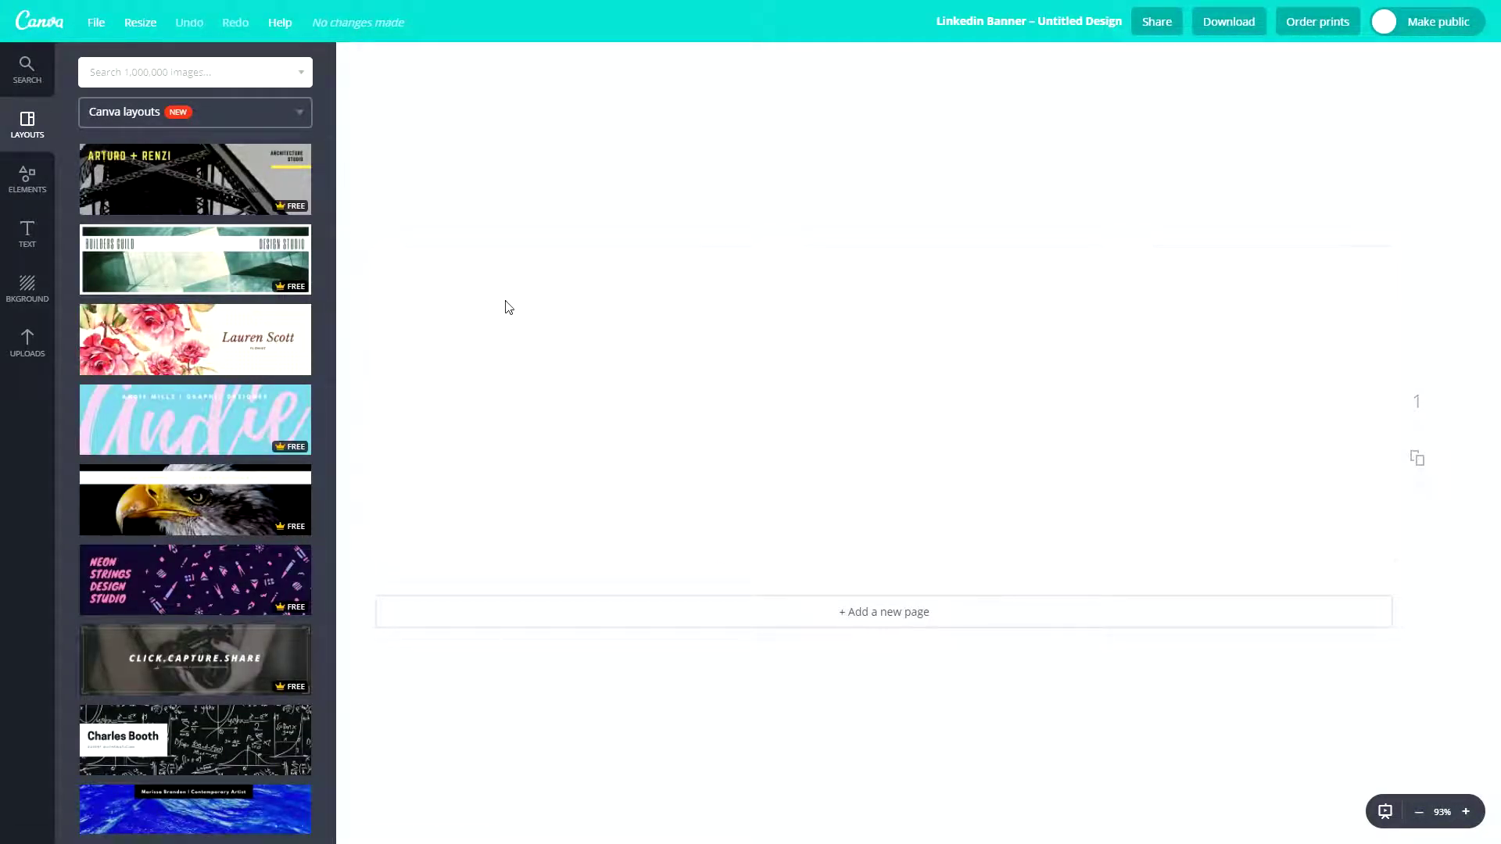
{"action": "left_click_drag", "start_coordinate": [378, 244], "coordinate": [1397, 571]}
Step: Rename the design to 'Linkedin Banner'
{"action": "left_click", "coordinate": [1014, 26]}
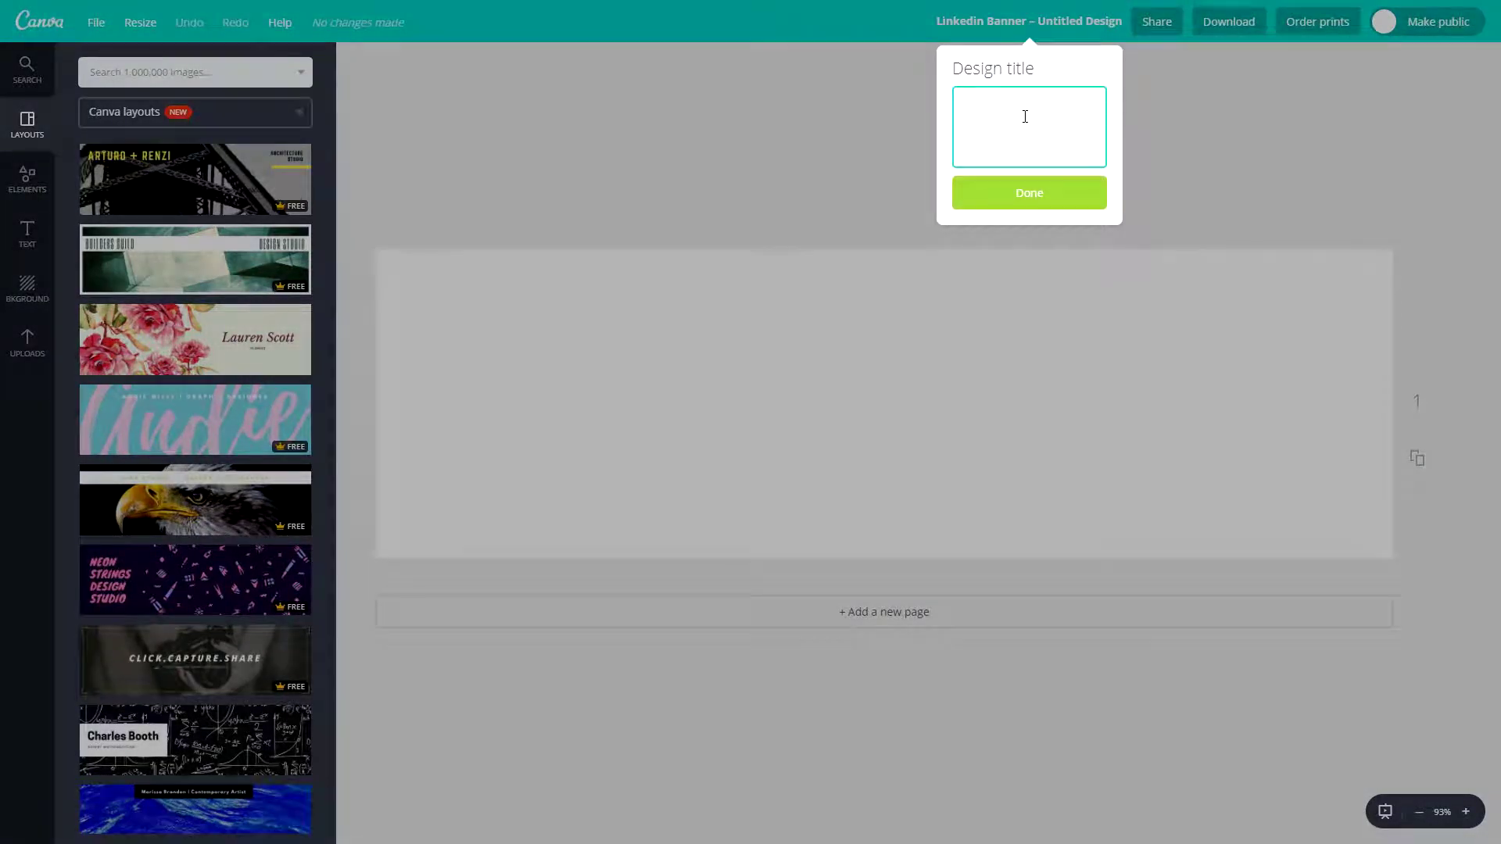
{"action": "type", "text": "Linkedin Banner"}
{"action": "key", "text": "Return"}
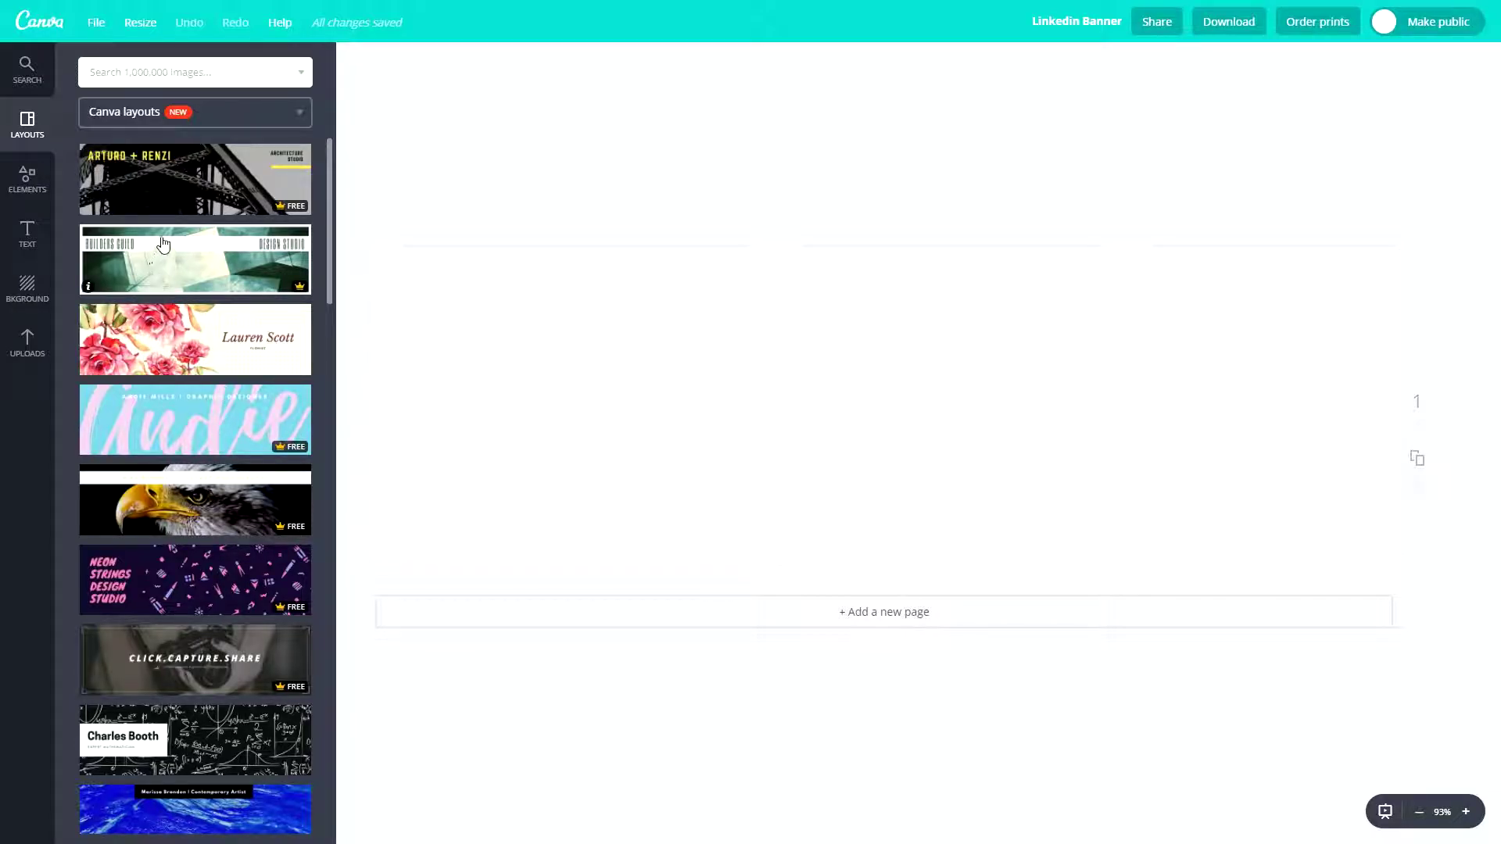
Step: Scroll down the Layouts list toward the Motivation | Marketing | Mindset template
{"action": "scroll", "coordinate": [198, 363], "scroll_direction": "down", "scroll_amount": 5}
{"action": "scroll", "coordinate": [198, 369], "scroll_direction": "down", "scroll_amount": 3}
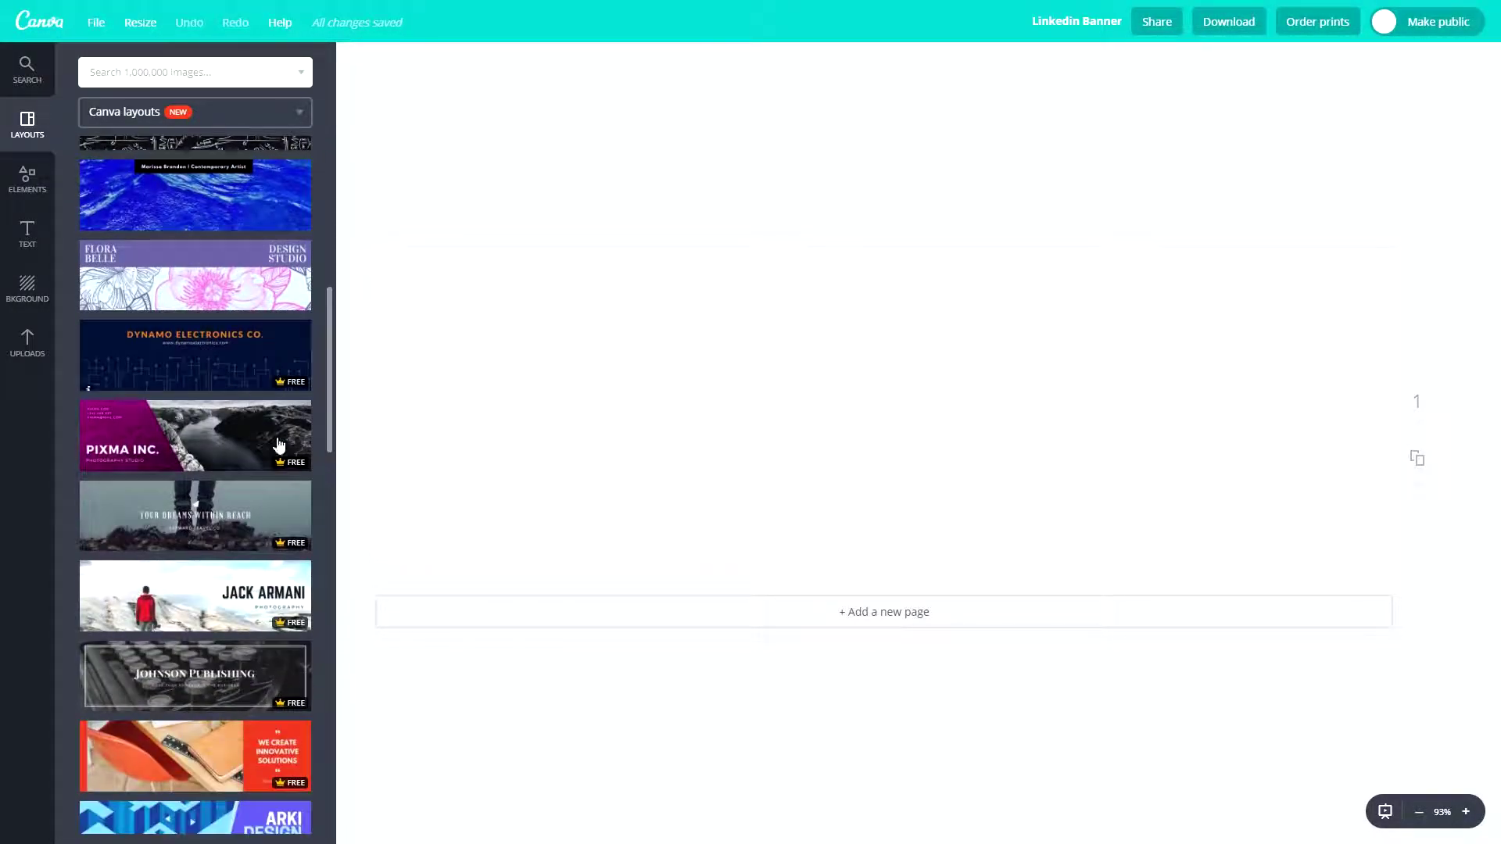
{"action": "scroll", "coordinate": [240, 635], "scroll_direction": "down", "scroll_amount": 4}
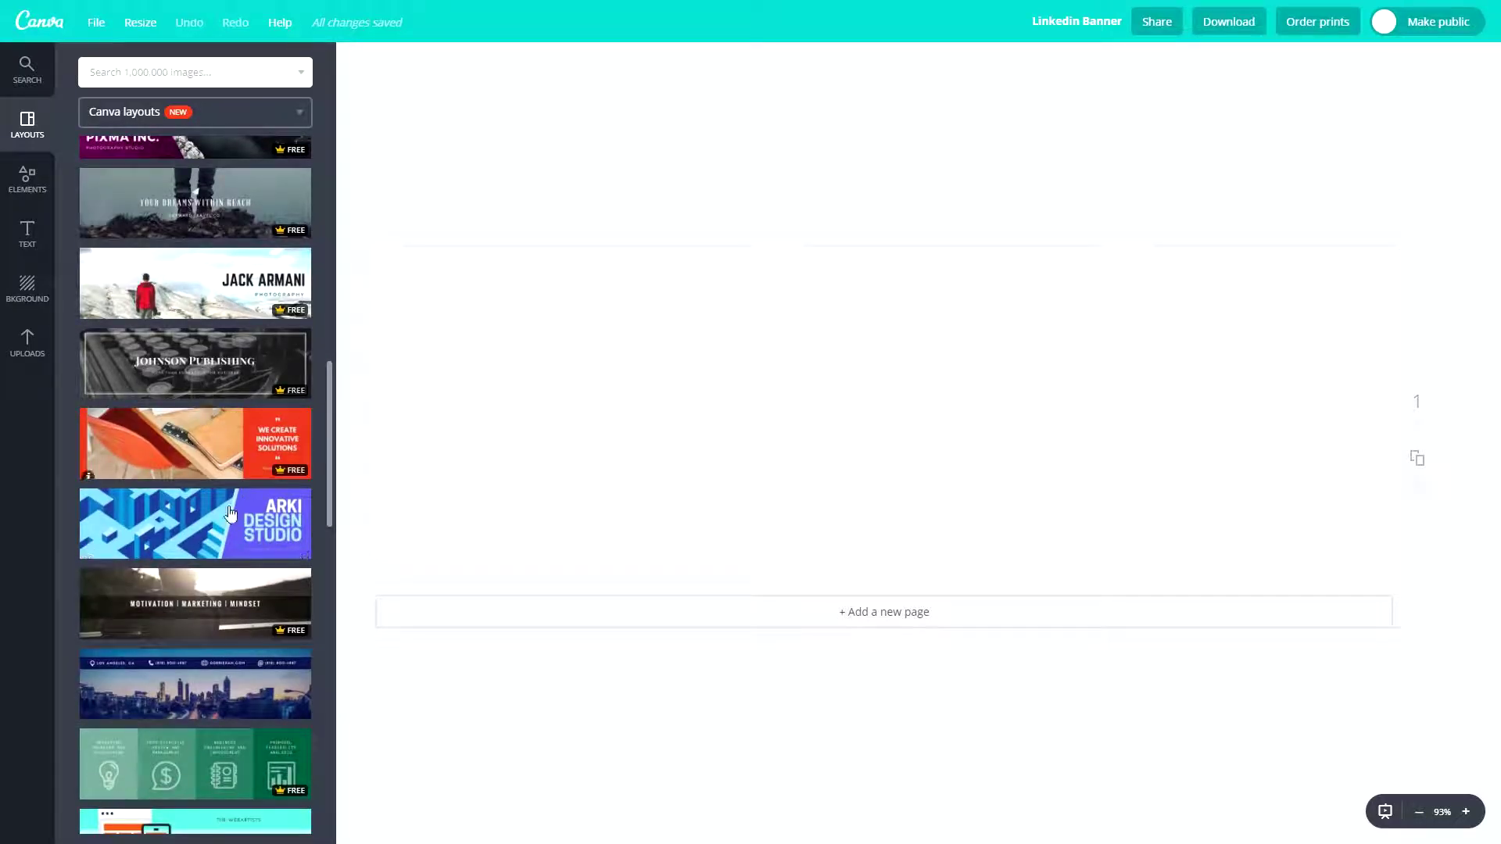
Step: Apply the Motivation | Marketing | Mindset layout and change its subtitle to BLACKBRICK
{"action": "left_click", "coordinate": [201, 618]}
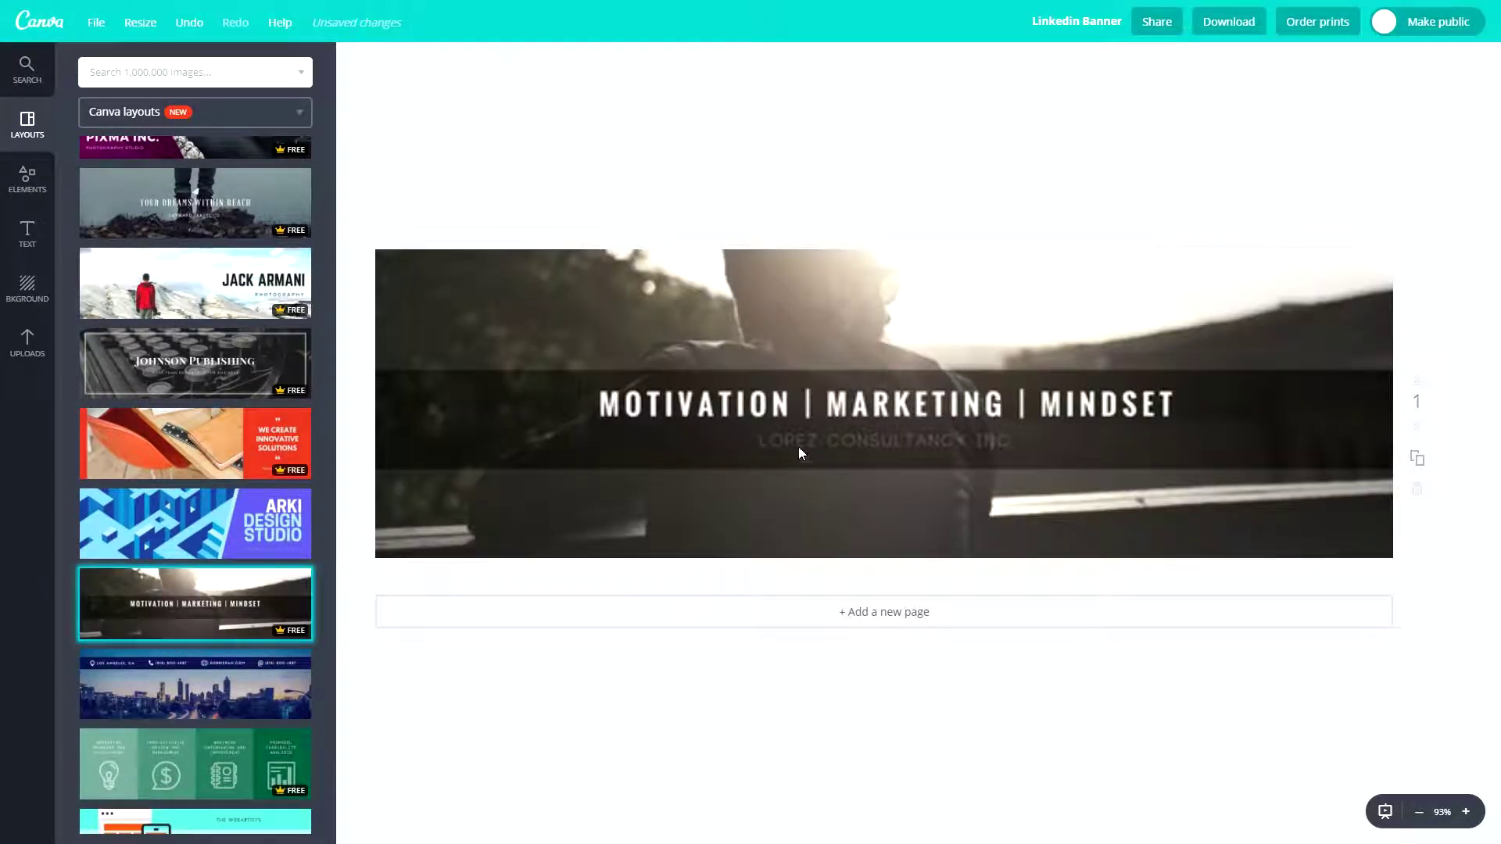
{"action": "scroll", "coordinate": [195, 485], "scroll_direction": "down", "scroll_amount": 7}
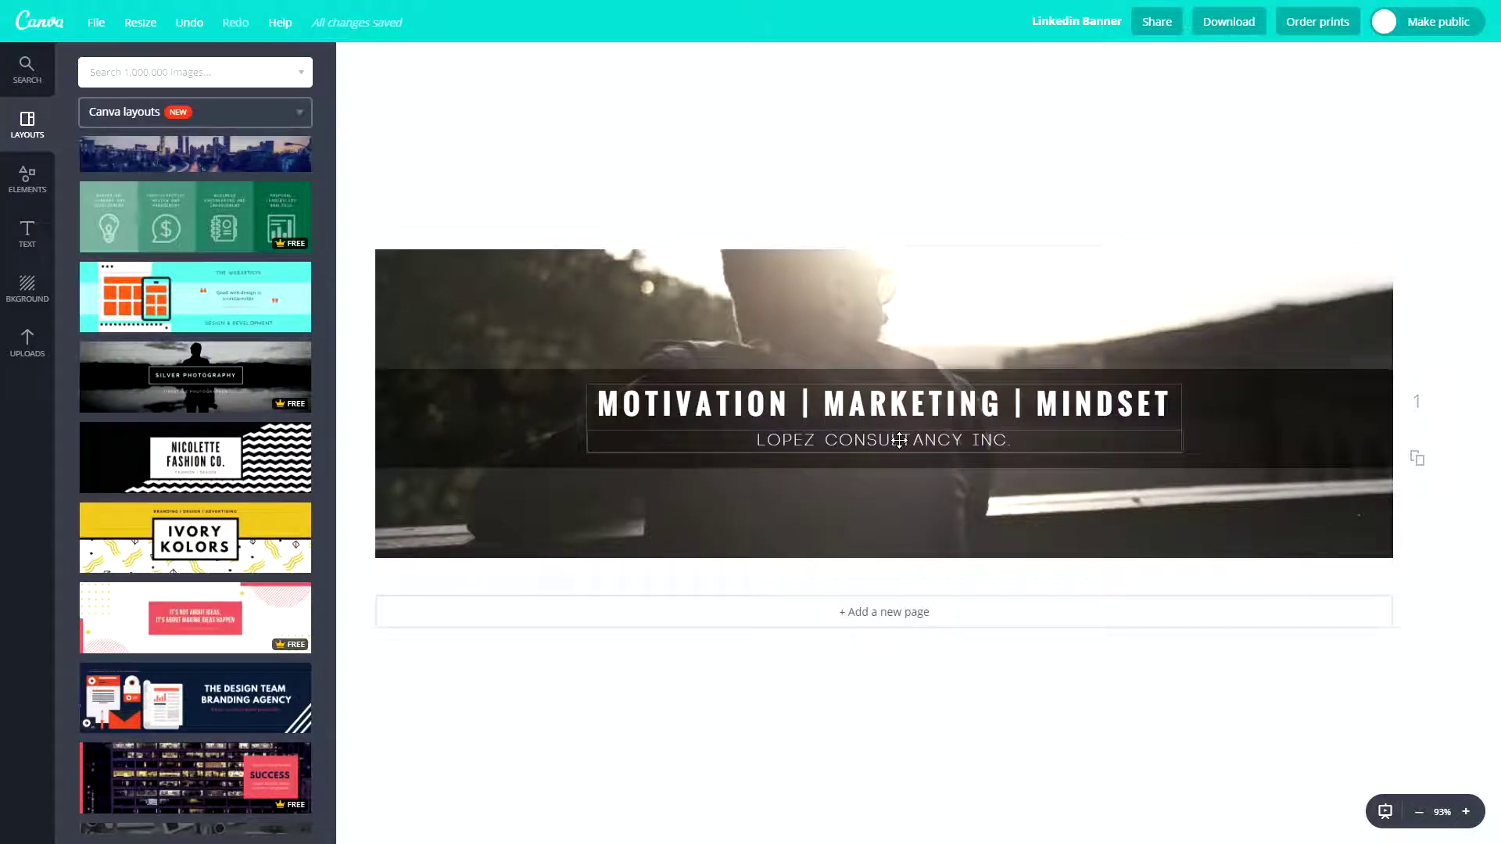
{"action": "double_click", "coordinate": [899, 441]}
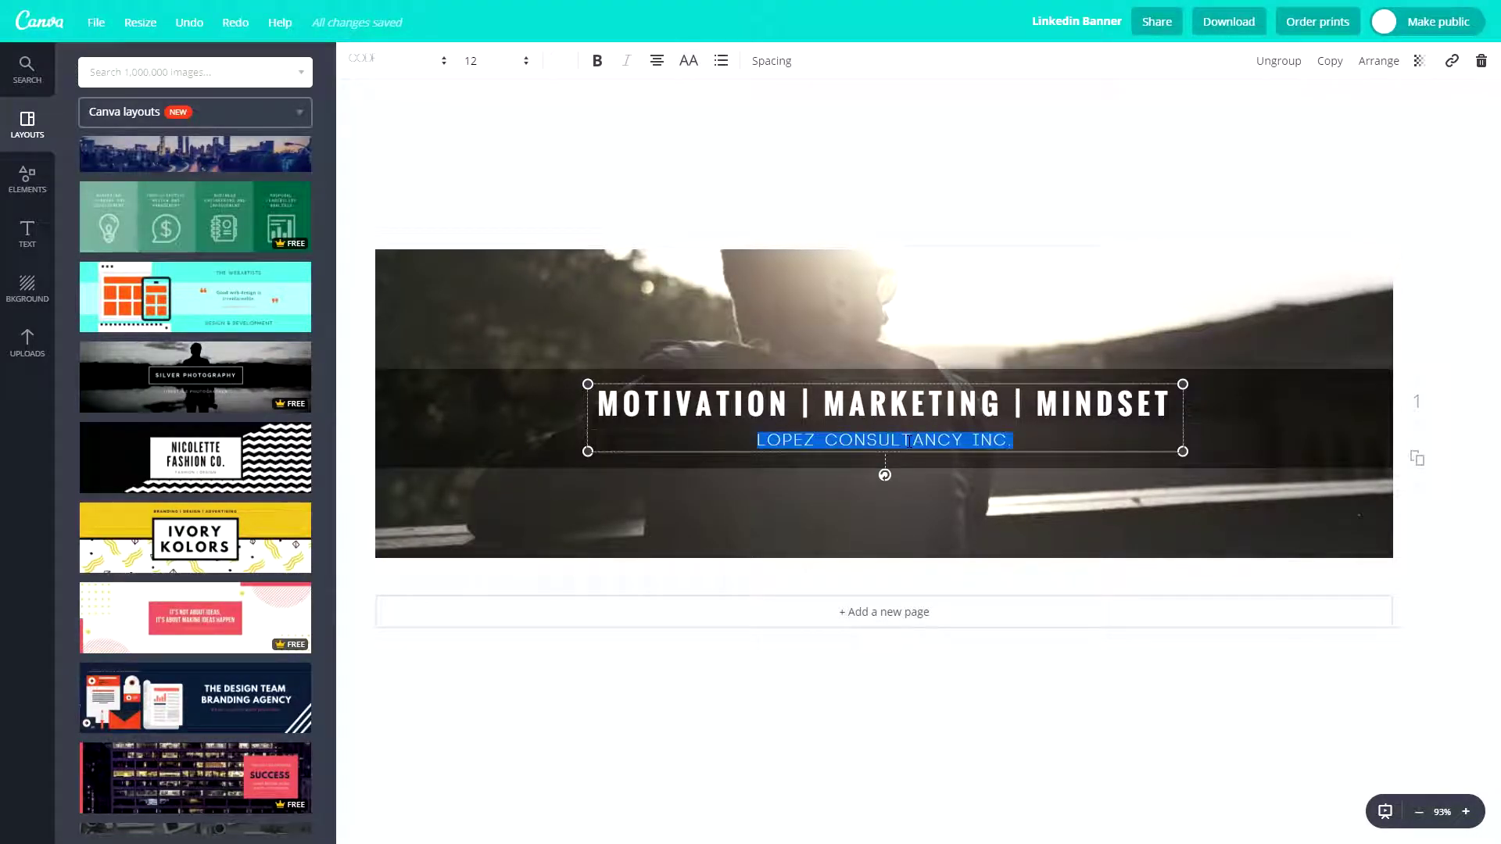
{"action": "type", "text": "BLACKBRICK"}
{"action": "key", "text": "Escape"}
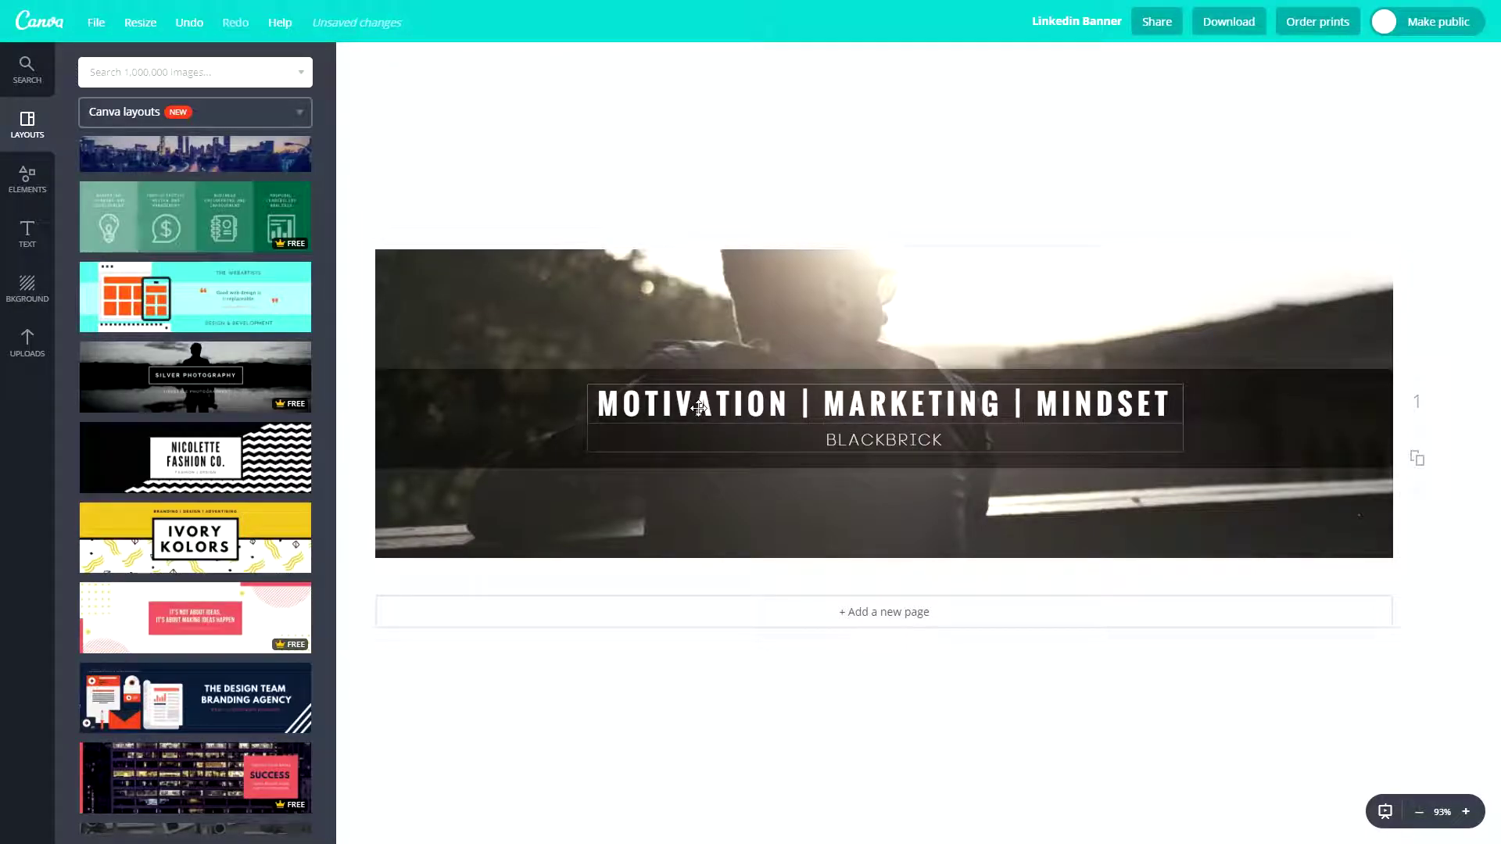
Step: Replace the title words with ONLINE COURSES, 24/7 SUPPORT and 25,000 + STUDENTS
{"action": "left_click", "coordinate": [698, 408]}
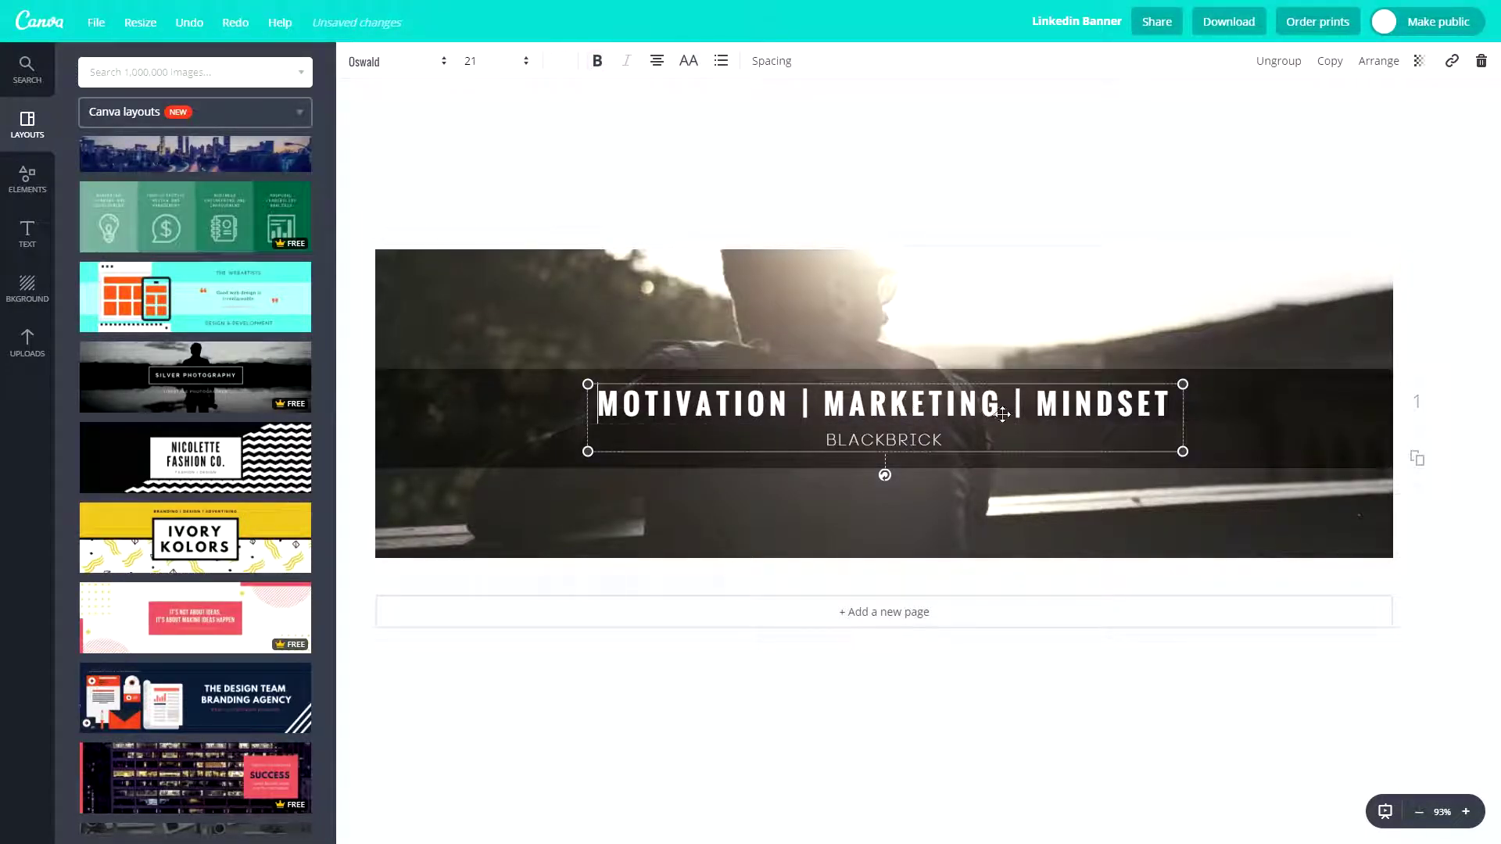
{"action": "double_click", "coordinate": [744, 417]}
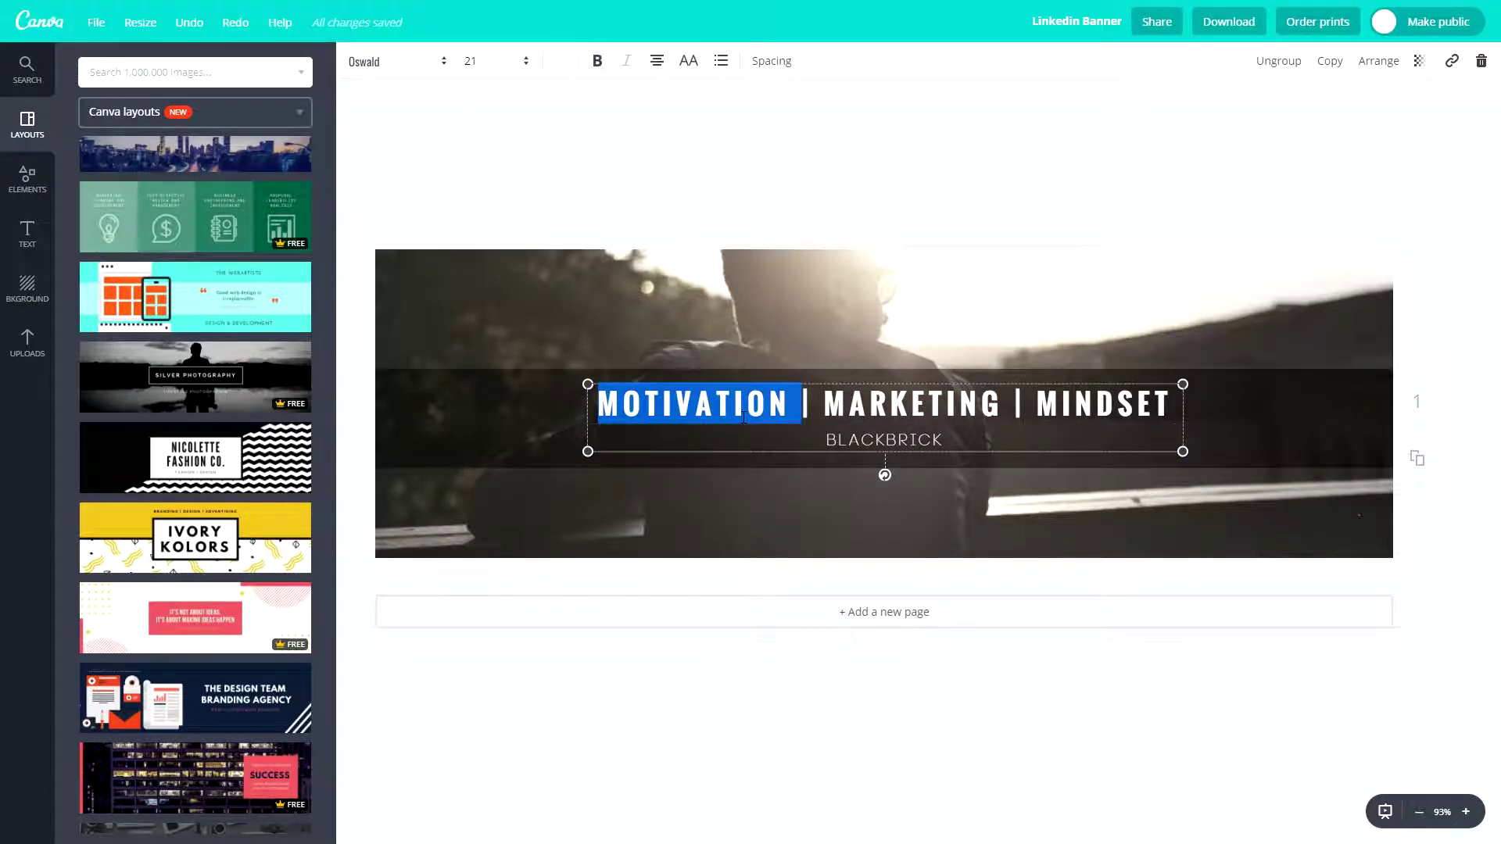
{"action": "type", "text": "ONLINE COURSES"}
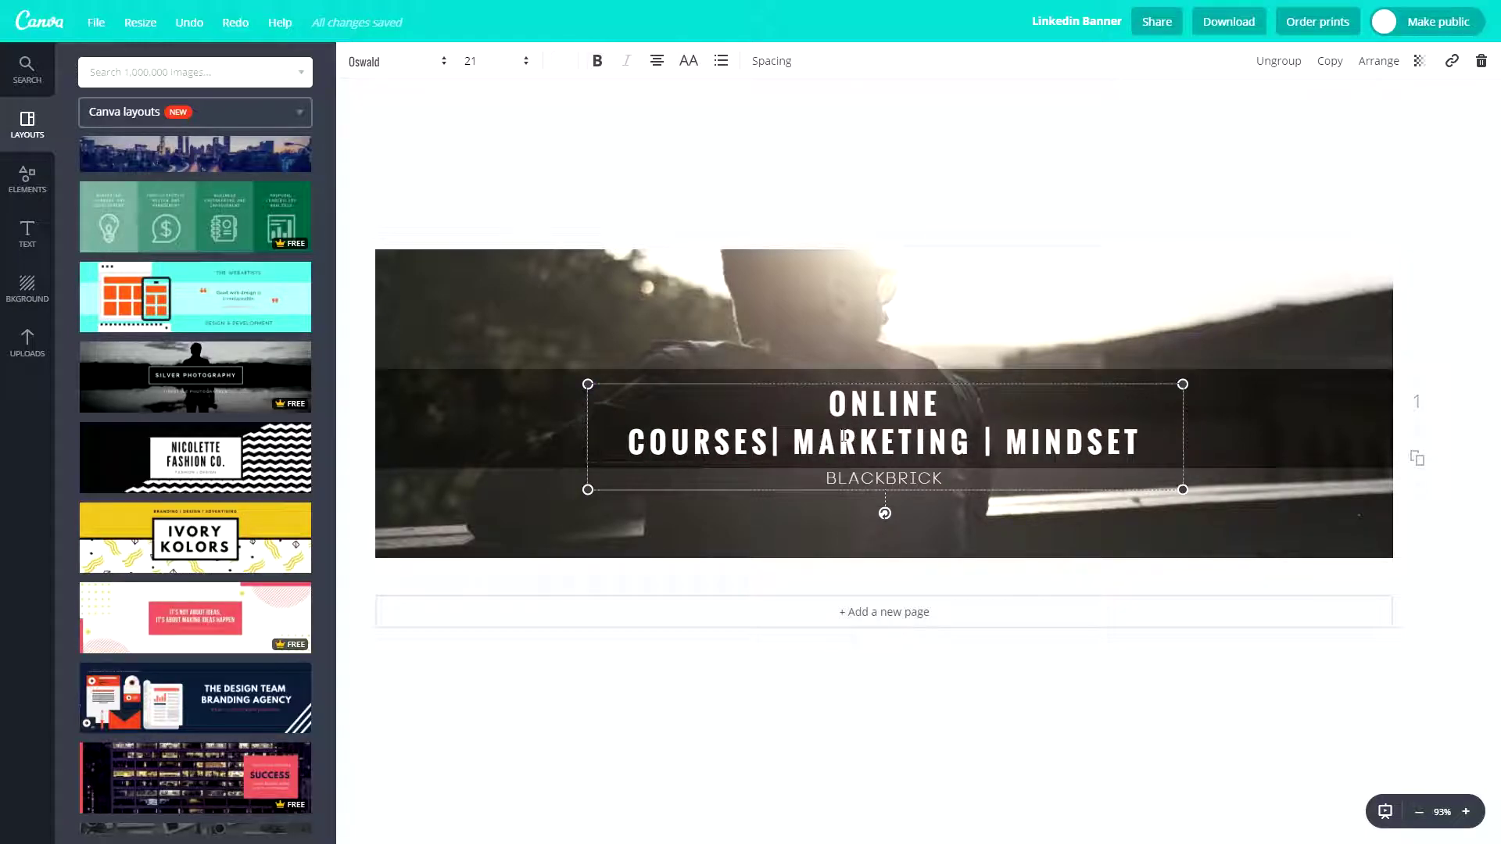
{"action": "double_click", "coordinate": [824, 439]}
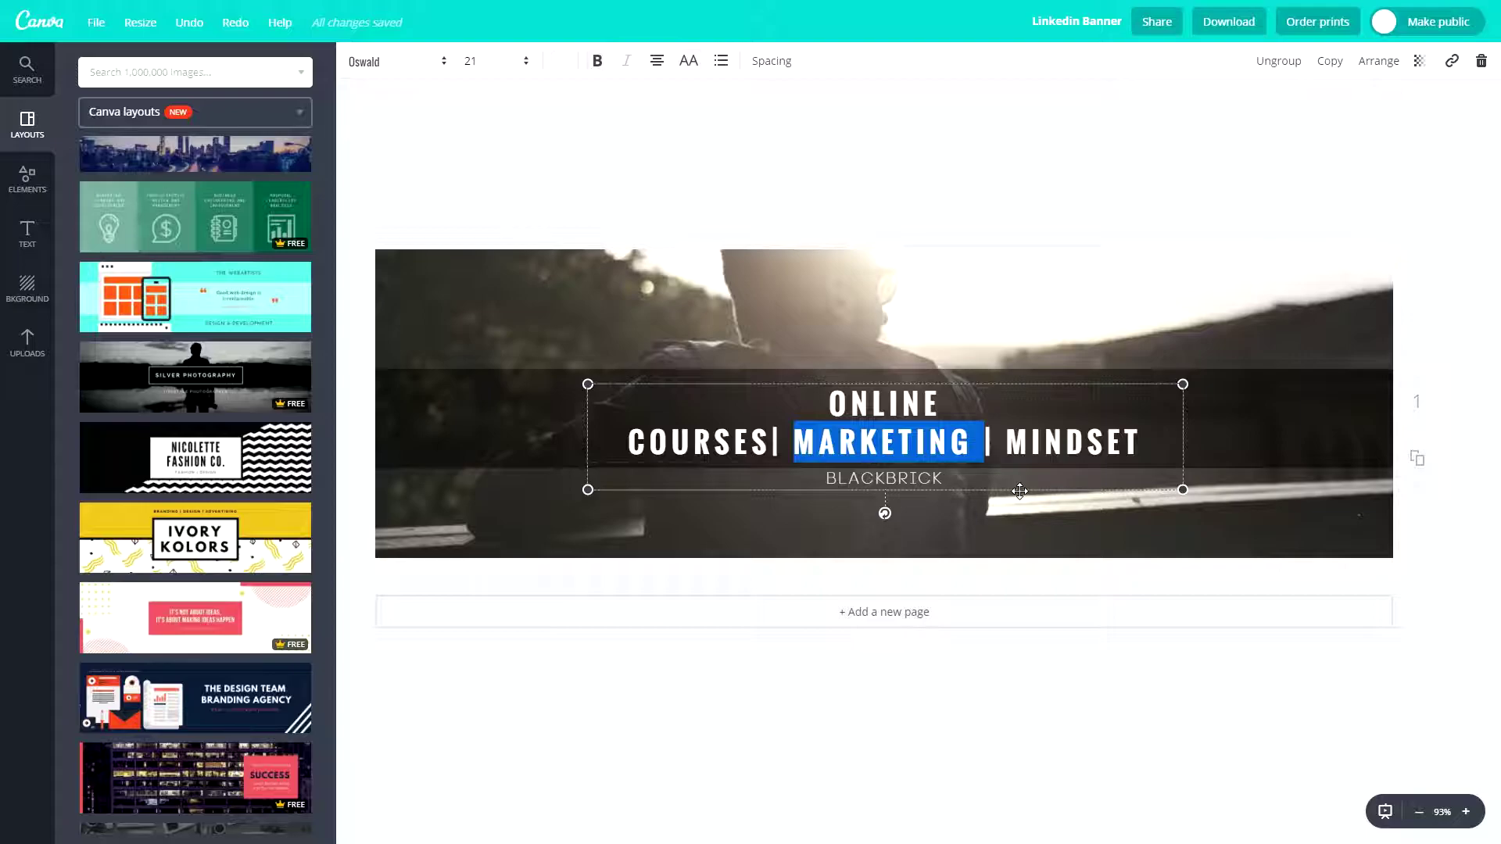
{"action": "type", "text": "24/7 "}
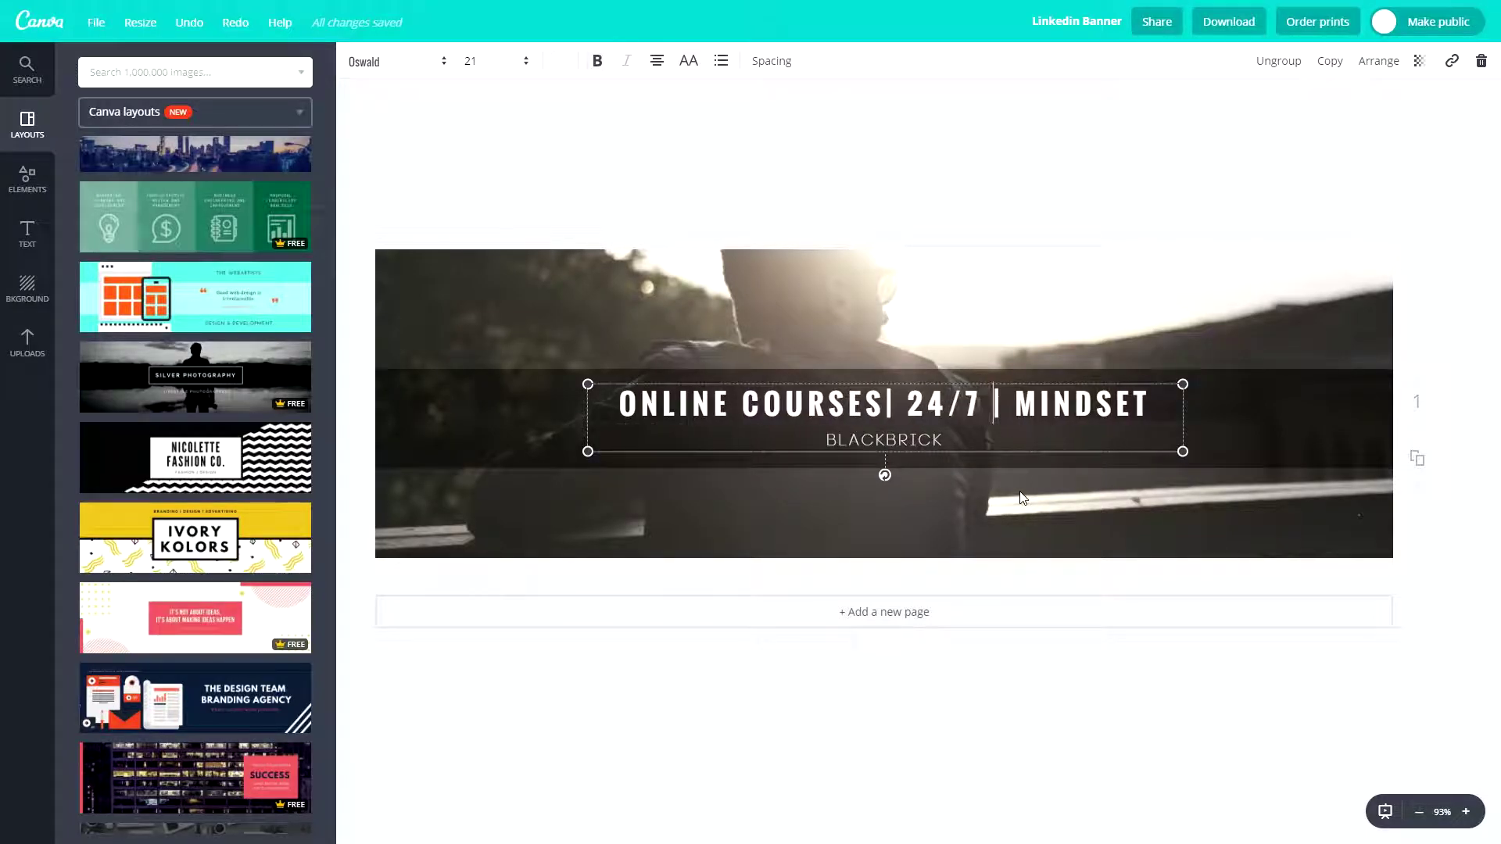
{"action": "type", "text": "SUPPOE"}
{"action": "key", "text": "BackSpace"}
{"action": "key", "text": "BackSpace"}
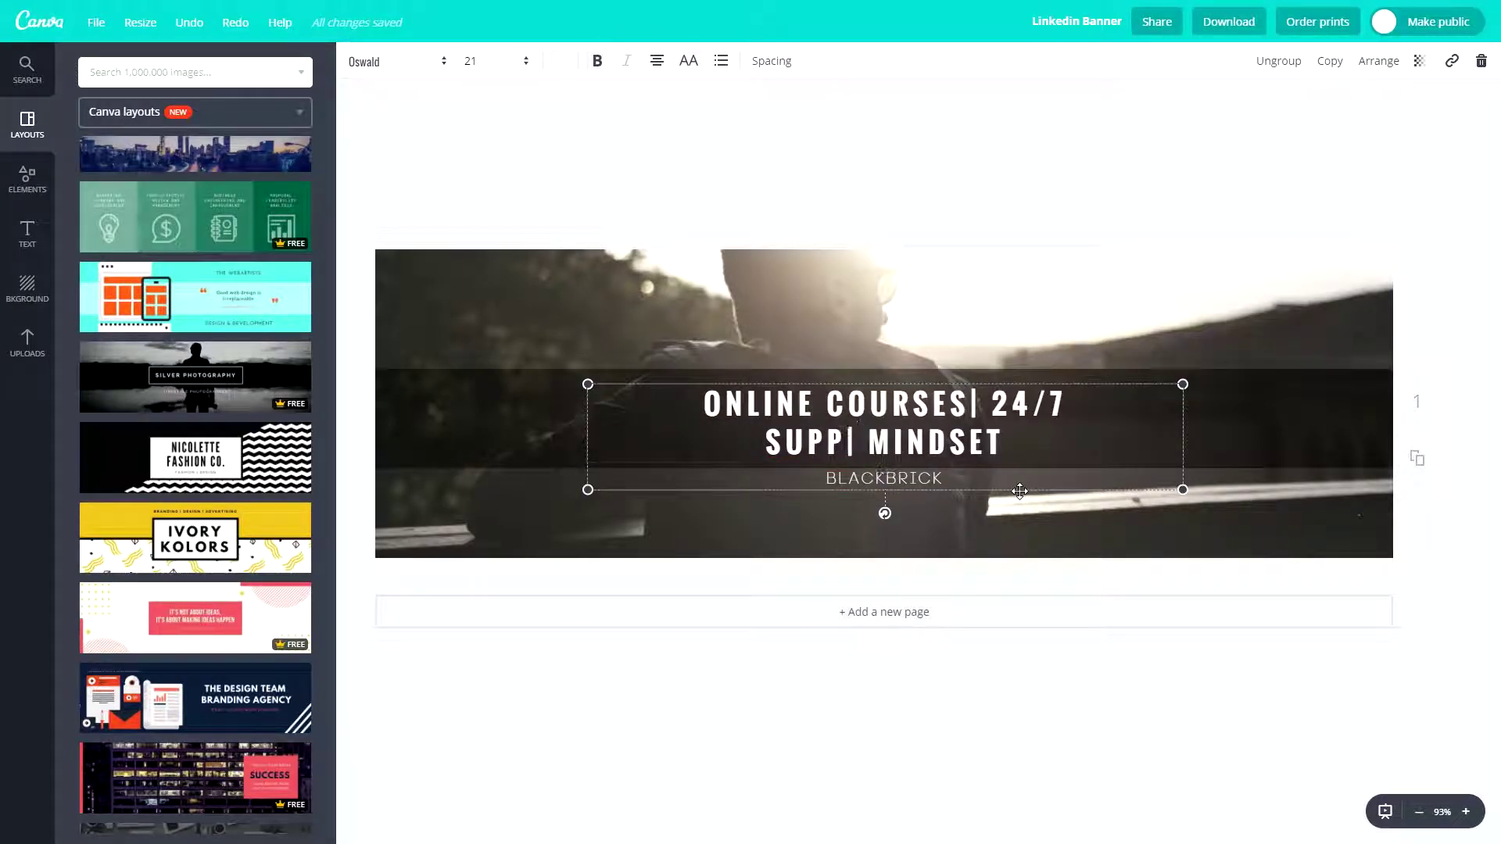
{"action": "type", "text": "ORT"}
{"action": "double_click", "coordinate": [945, 442]}
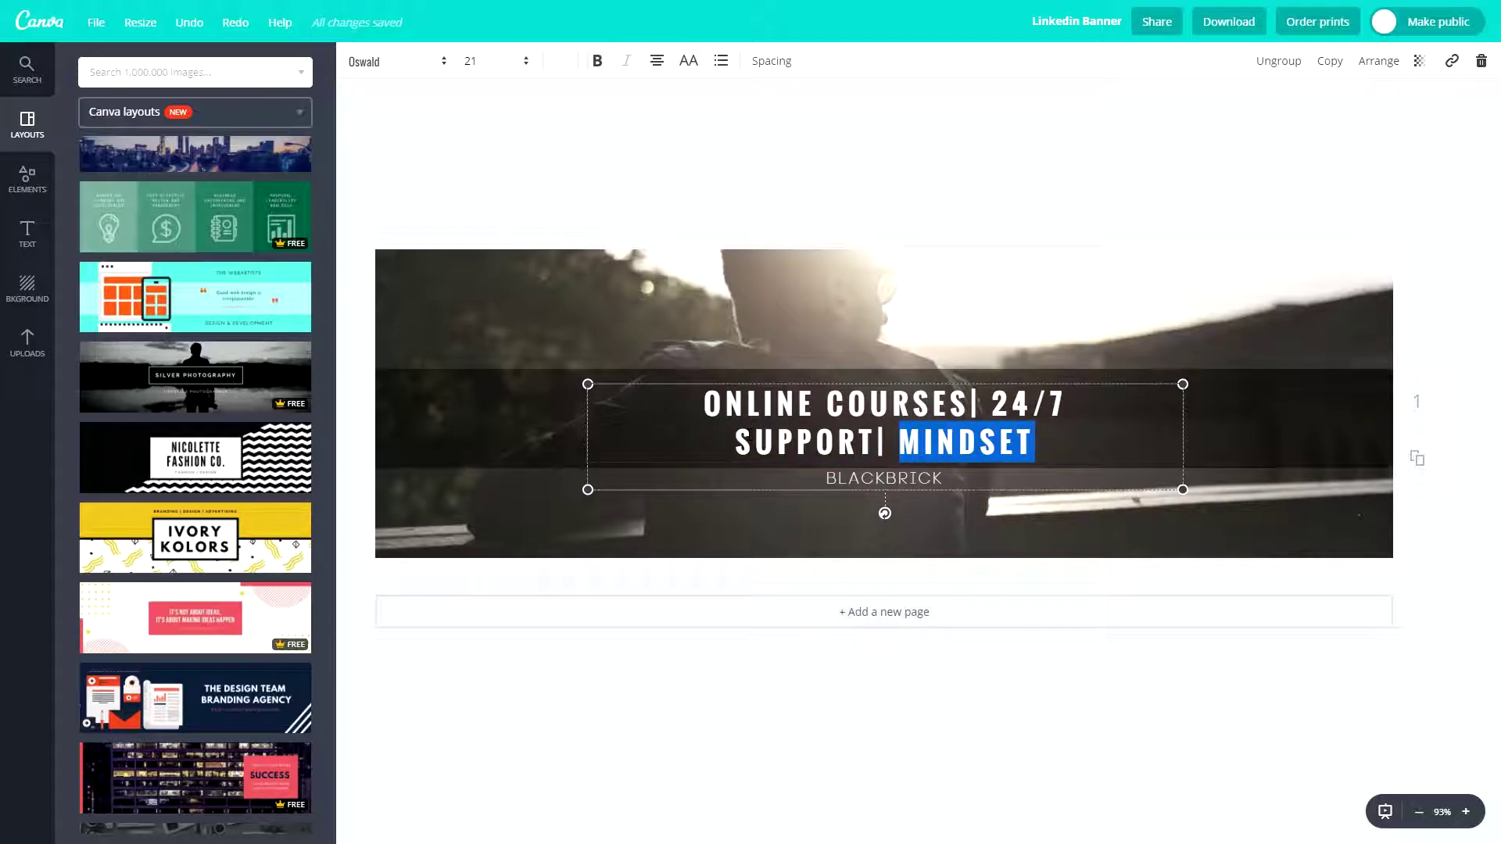
{"action": "type", "text": "25,0"}
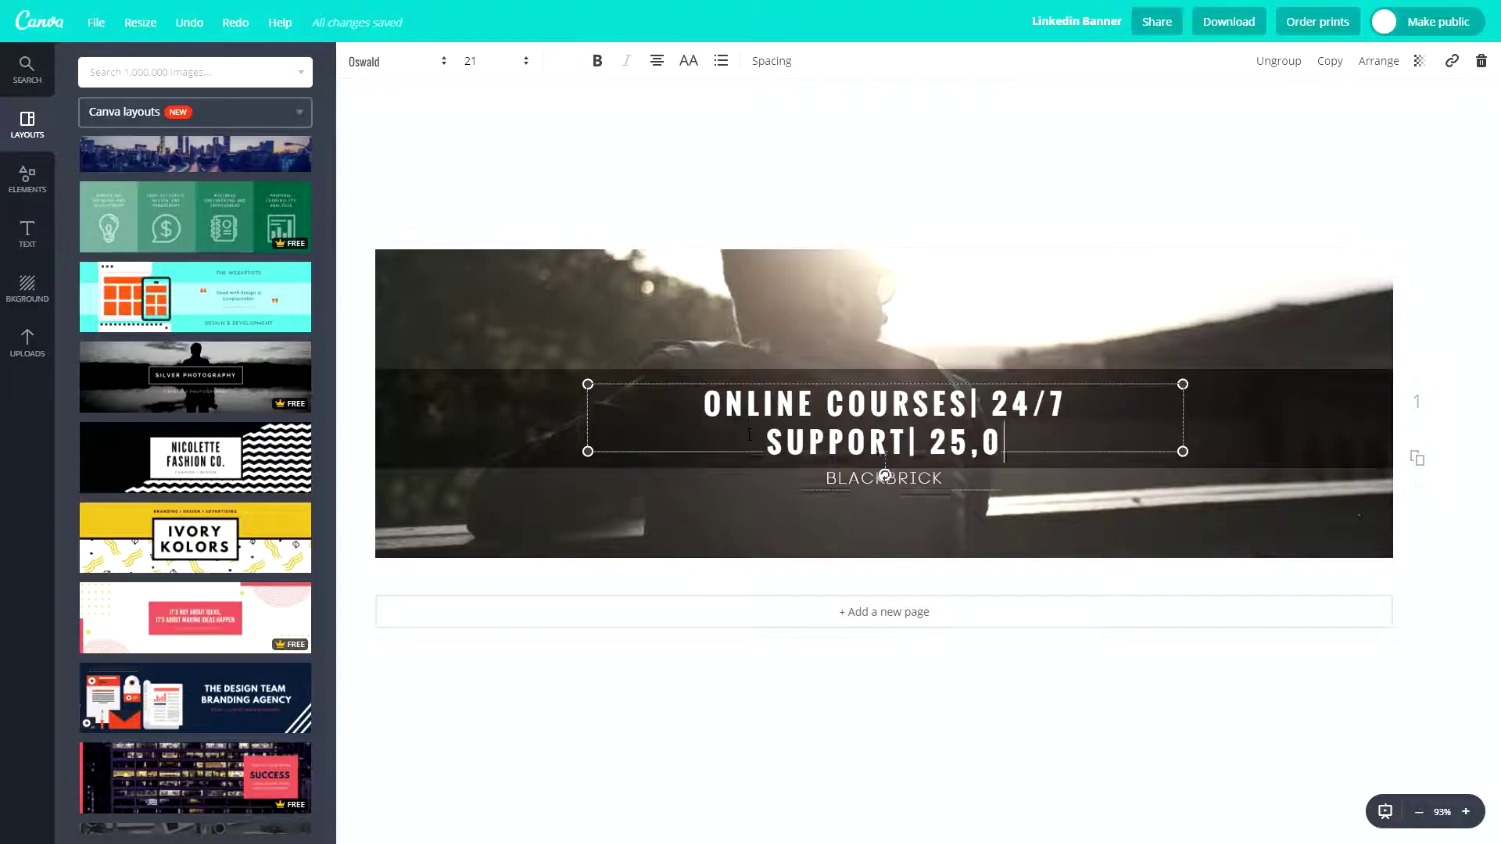
{"action": "type", "text": "00 + STUDENTS"}
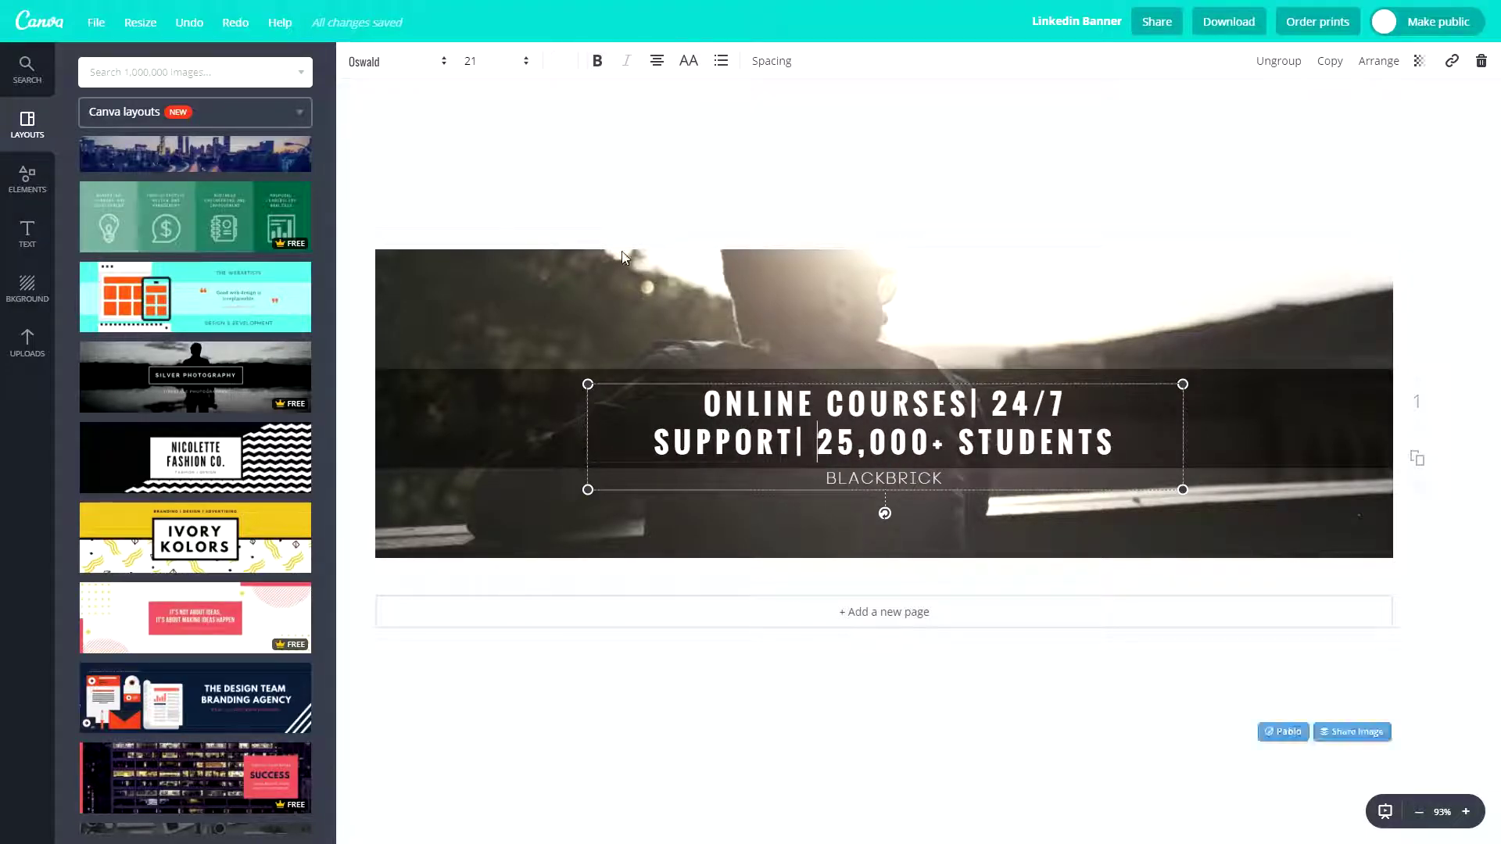
Step: Shrink the title font to size 14 so the heading fits on one line
{"action": "left_click", "coordinate": [474, 63]}
{"action": "left_click", "coordinate": [475, 243]}
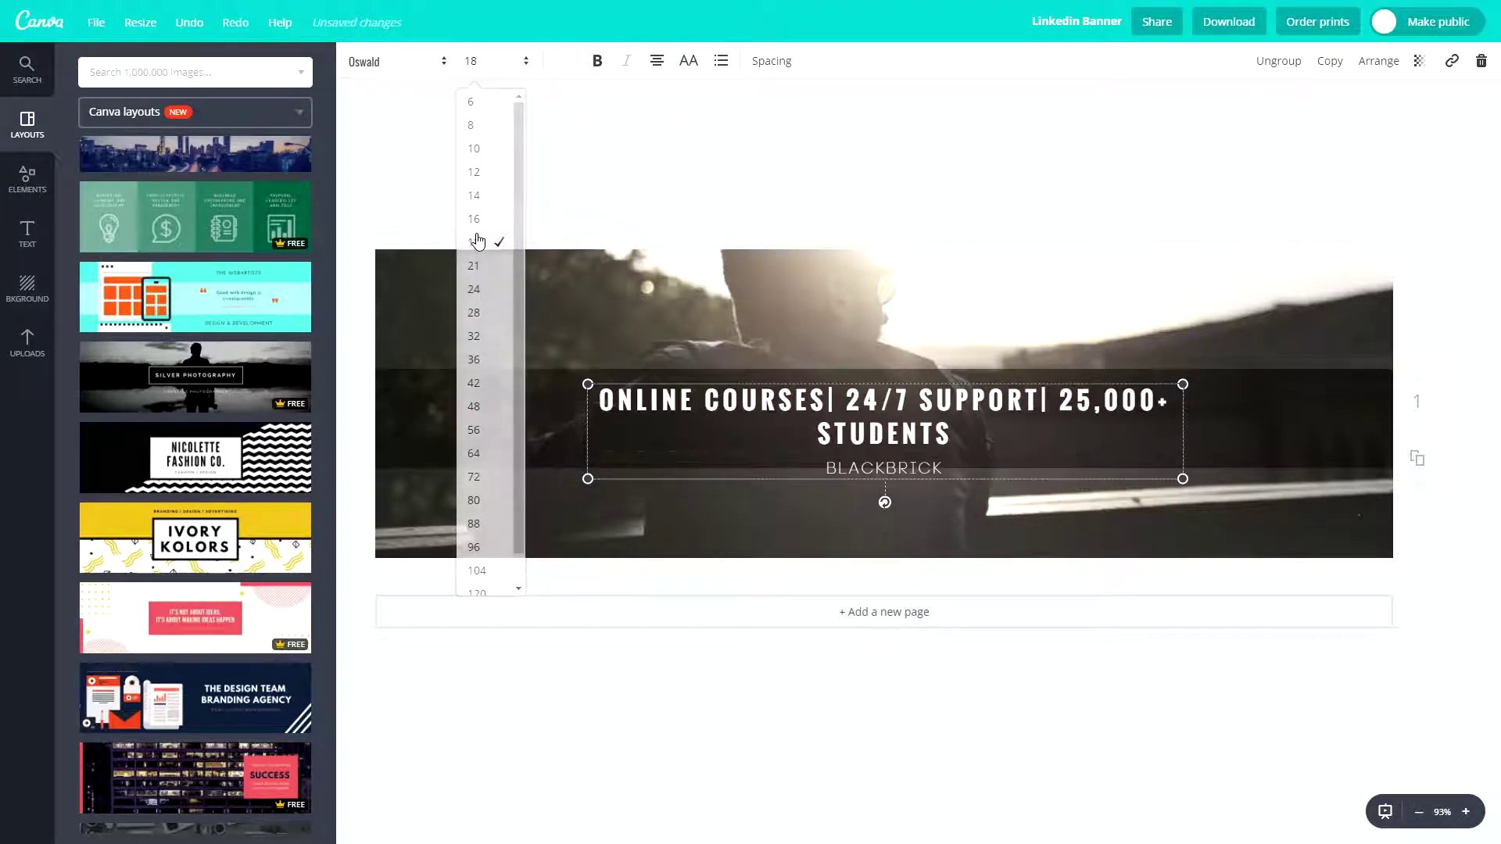
{"action": "left_click", "coordinate": [474, 63]}
{"action": "left_click", "coordinate": [475, 227]}
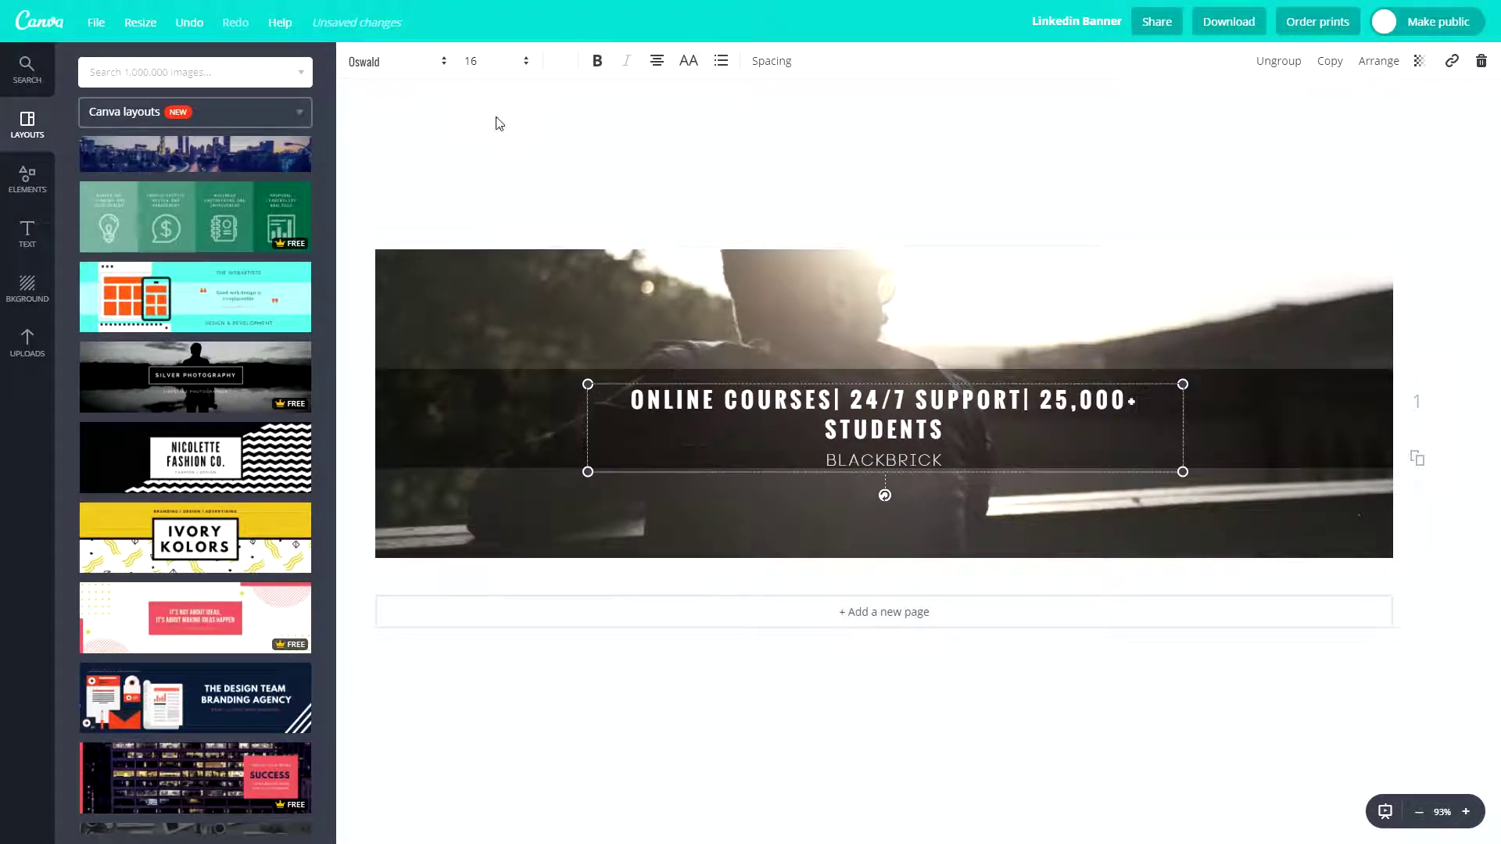
{"action": "left_click", "coordinate": [499, 70]}
{"action": "left_click", "coordinate": [474, 196]}
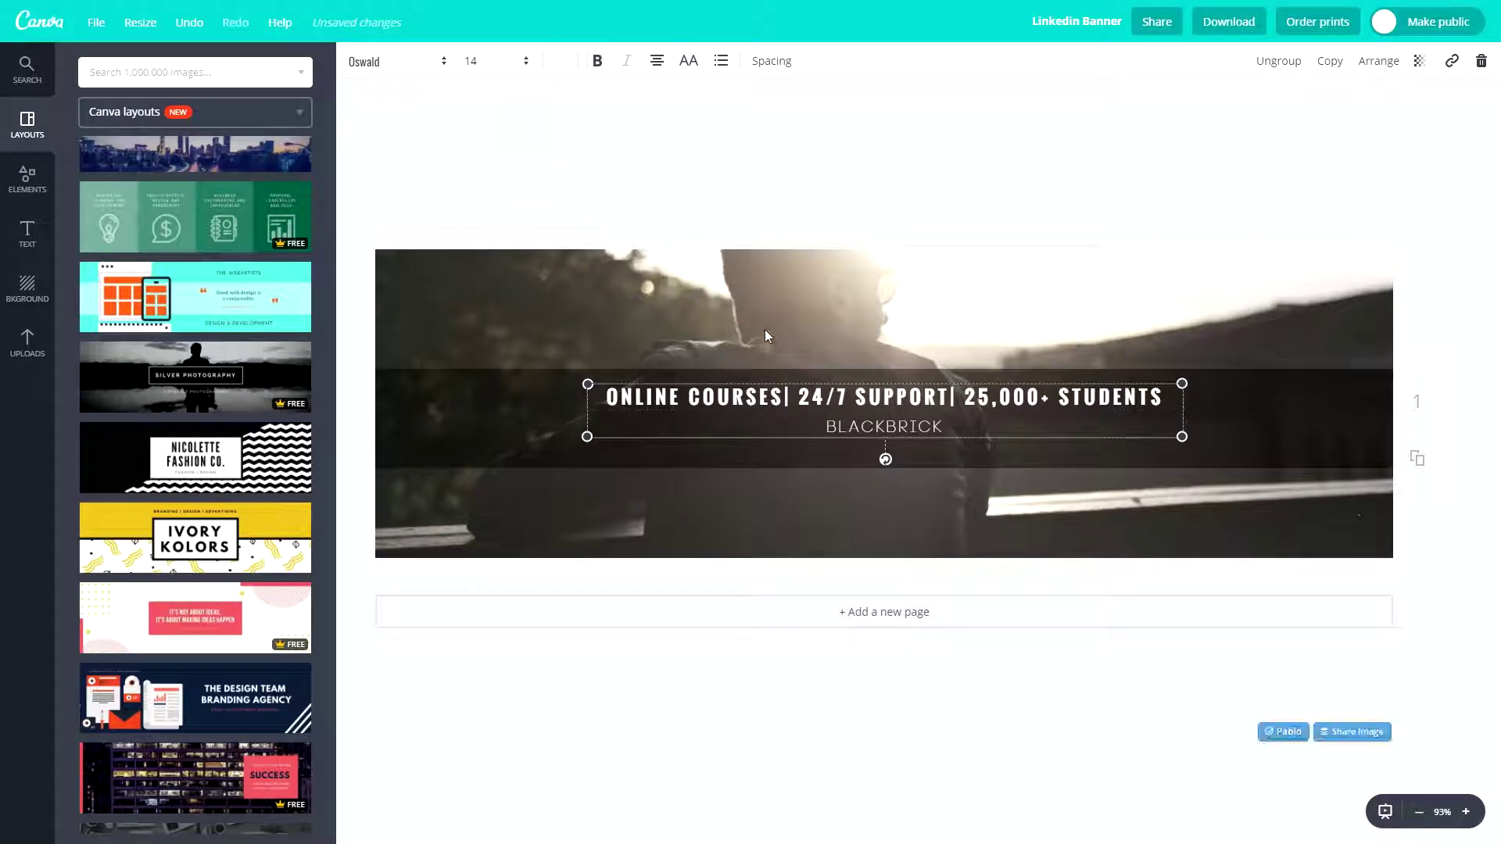
{"action": "key", "text": "Escape"}
Step: Enlarge the title text and centre it on the banner
{"action": "left_click", "coordinate": [609, 407]}
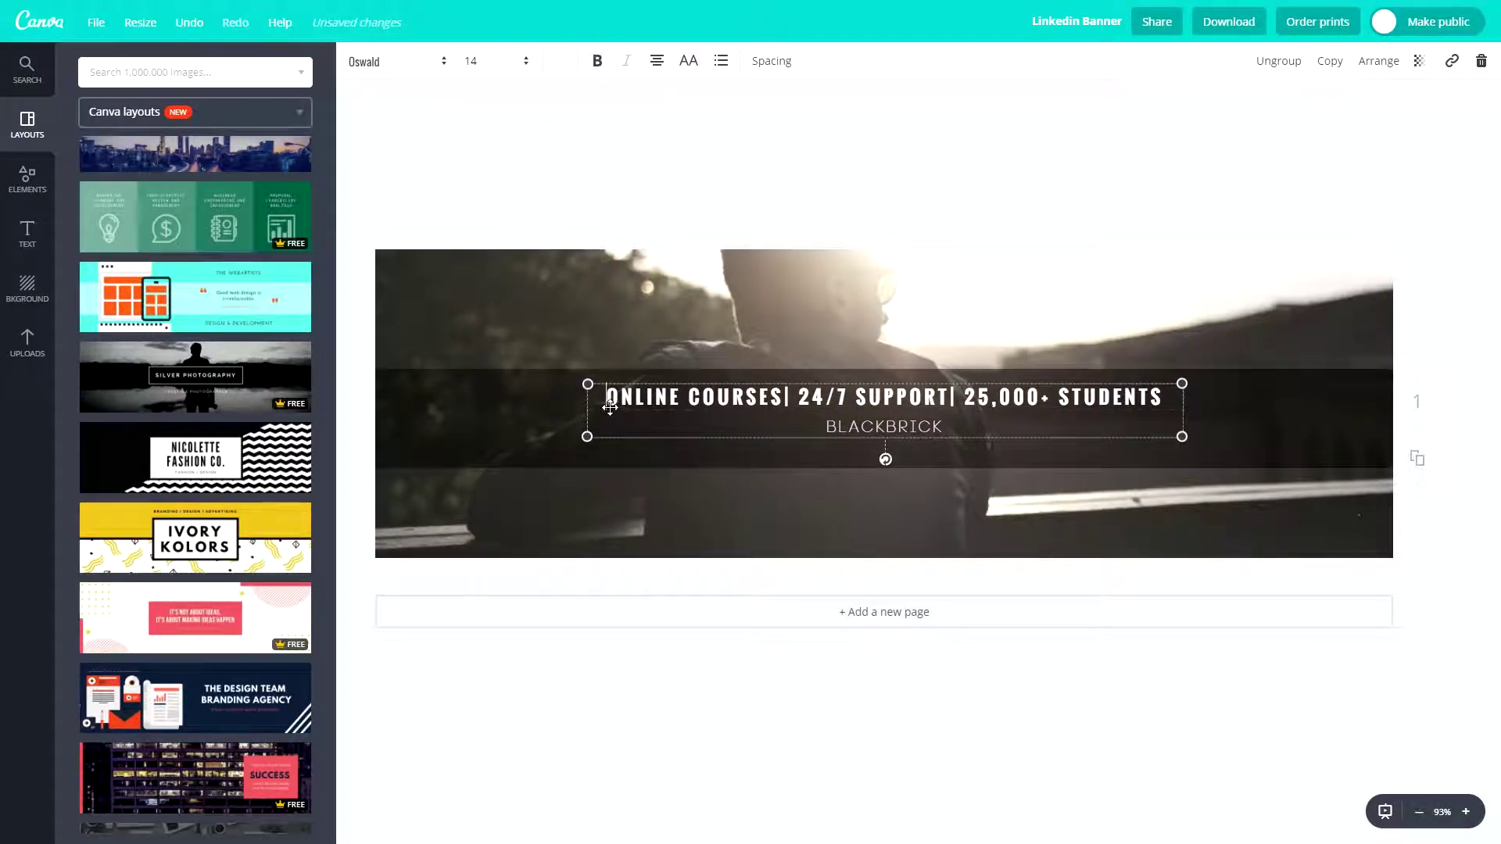
{"action": "left_click_drag", "start_coordinate": [587, 436], "coordinate": [483, 446]}
{"action": "left_click_drag", "start_coordinate": [1182, 446], "coordinate": [1341, 508]}
{"action": "left_click_drag", "start_coordinate": [483, 384], "coordinate": [449, 393]}
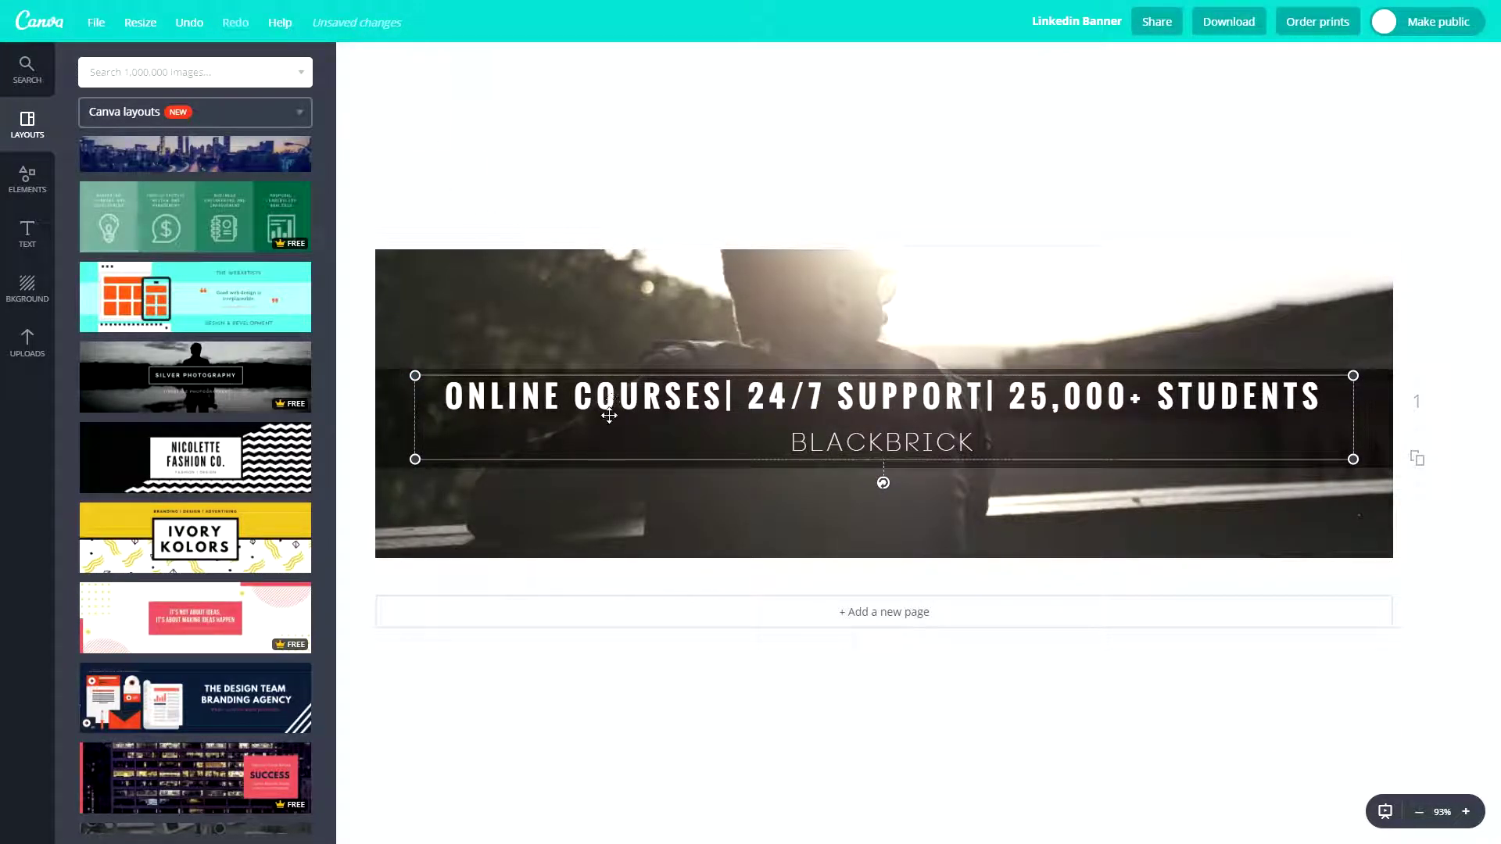
{"action": "key", "text": "Escape"}
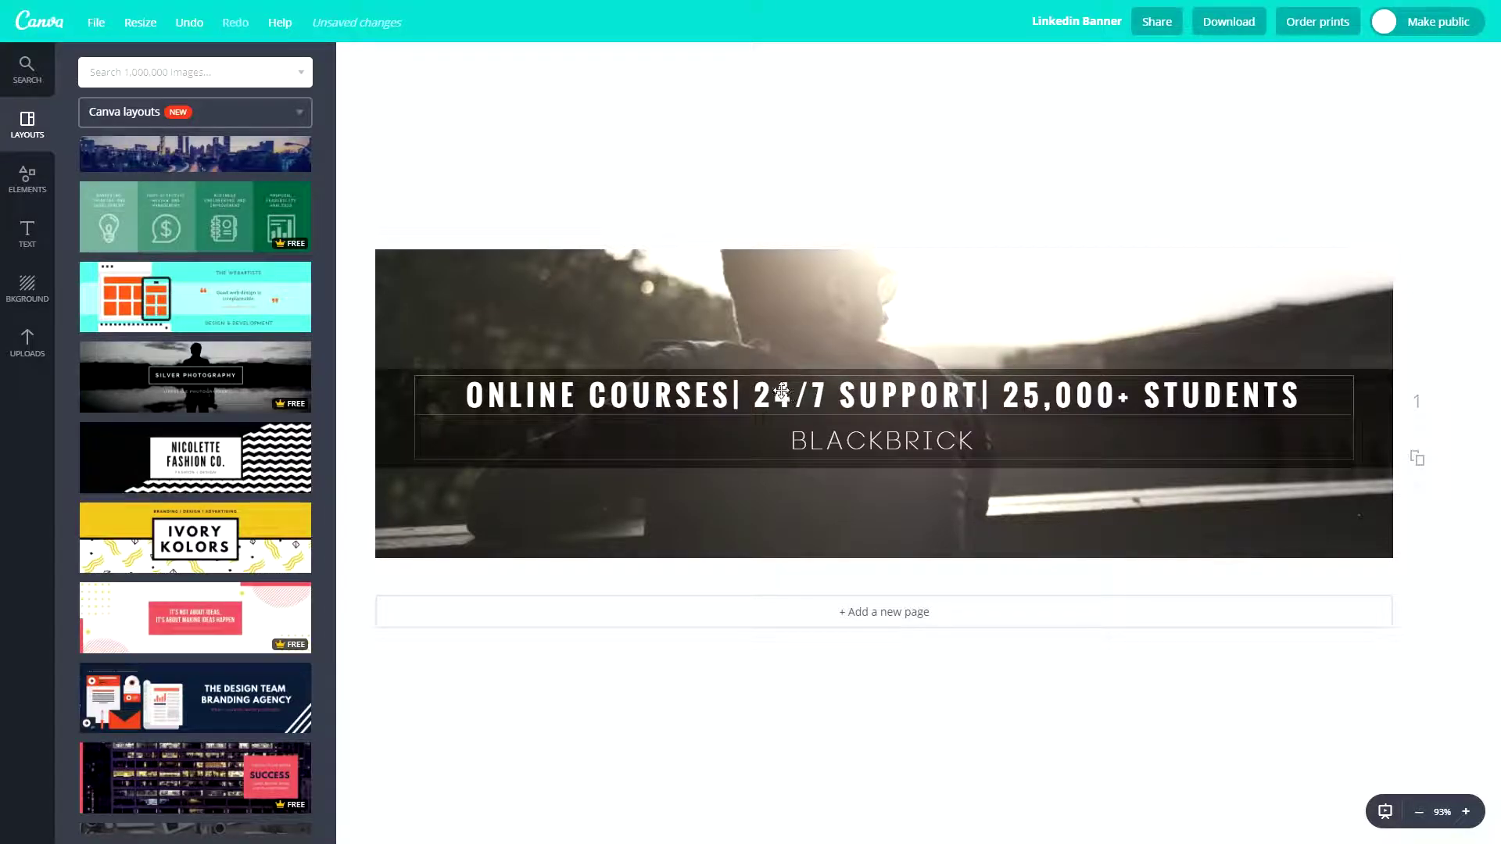
Step: Add the missing space before the separator after SUPPORT in the heading
{"action": "left_click", "coordinate": [516, 399]}
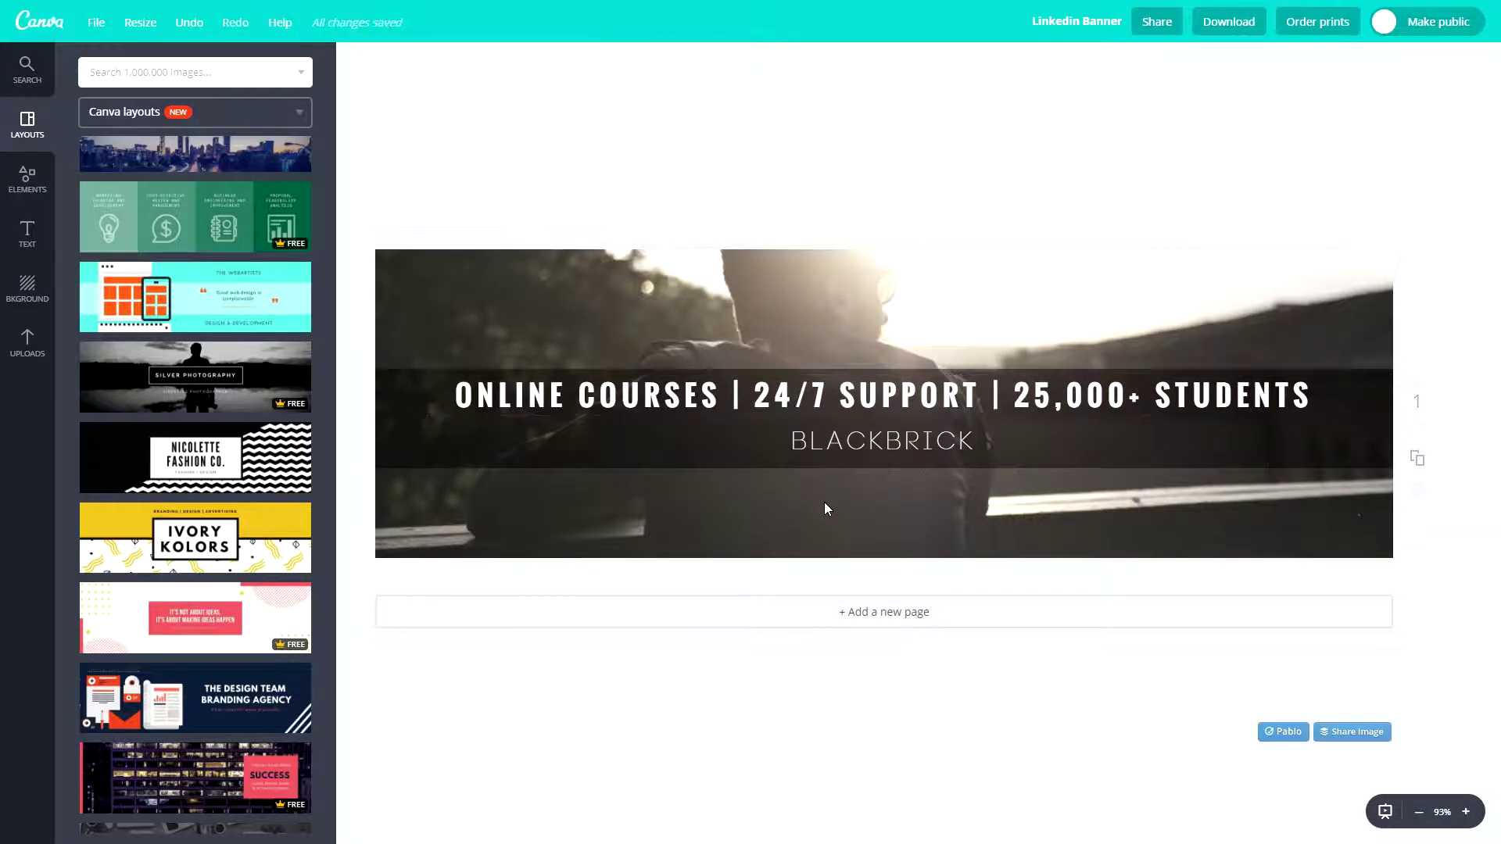
{"action": "left_click", "coordinate": [852, 440]}
{"action": "left_click", "coordinate": [757, 228]}
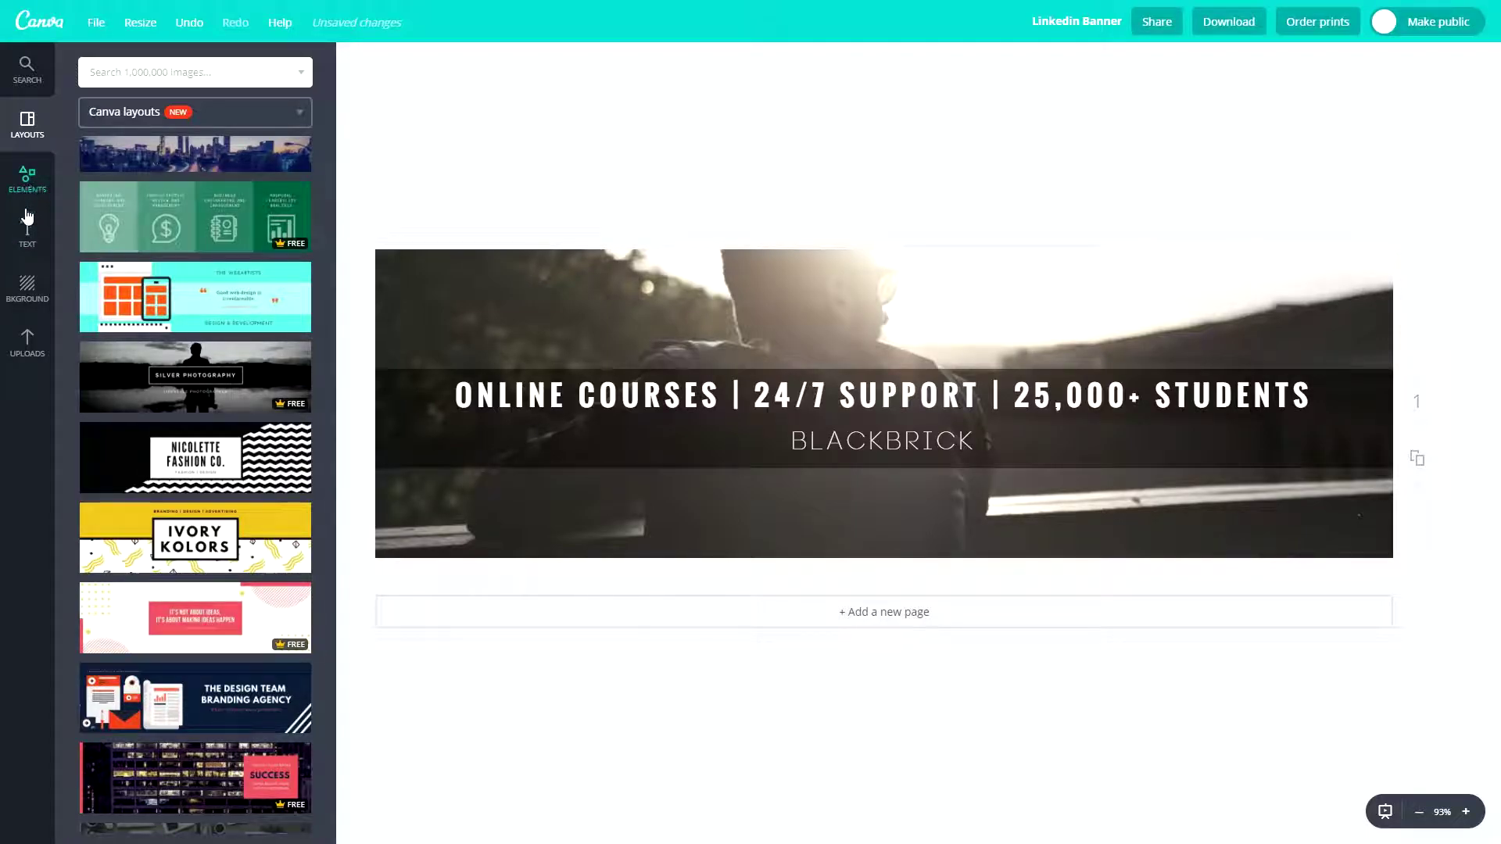
{"action": "left_click", "coordinate": [28, 230]}
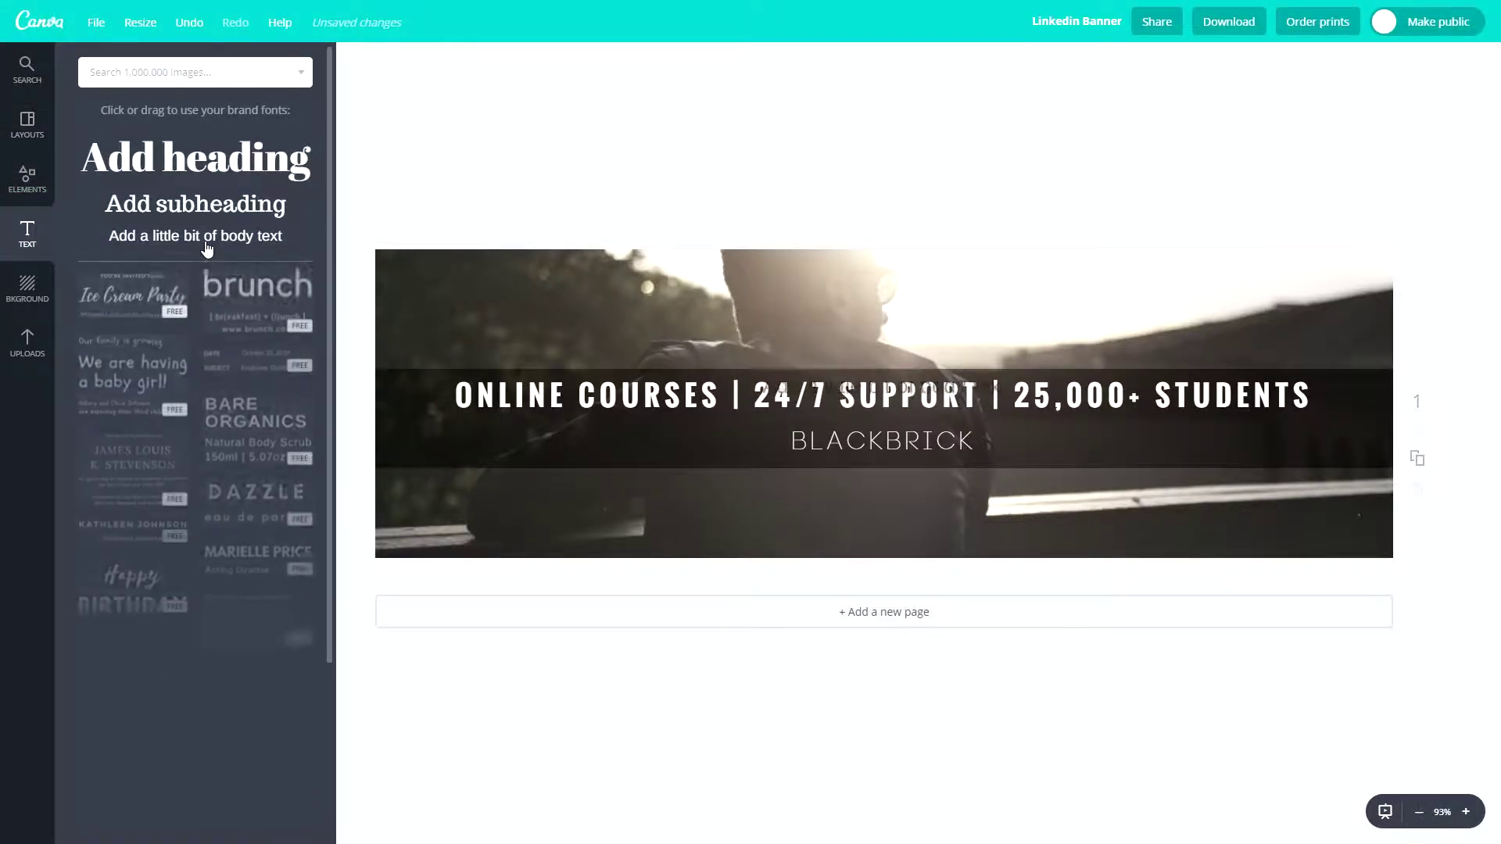
{"action": "left_click", "coordinate": [208, 235]}
{"action": "left_click_drag", "start_coordinate": [891, 396], "coordinate": [892, 480]}
{"action": "type", "text": "www."}
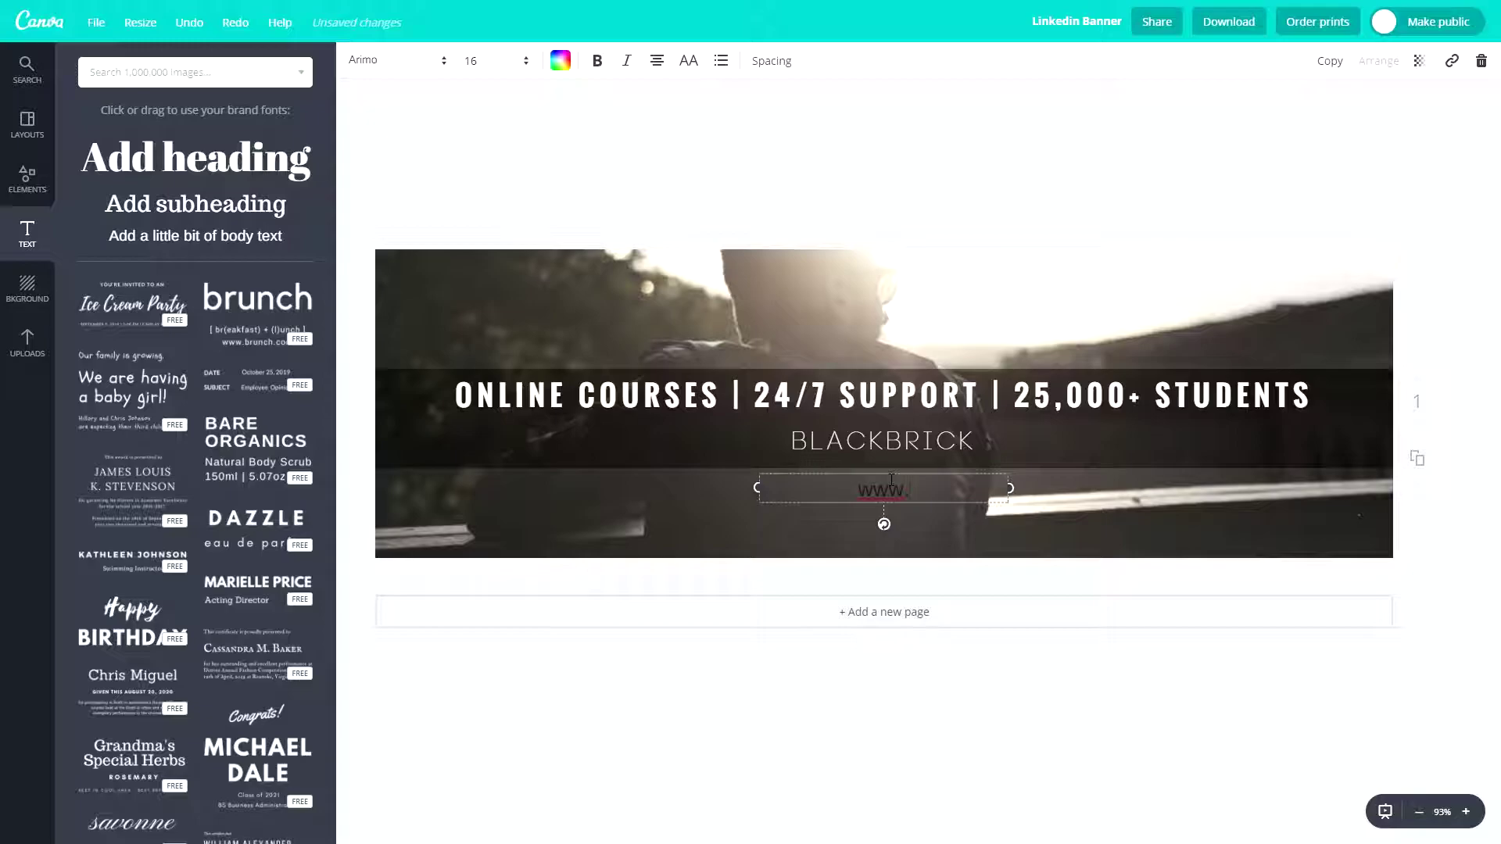
{"action": "type", "text": "blackbricktraining.co.uk"}
{"action": "left_click_drag", "start_coordinate": [1009, 502], "coordinate": [1046, 488]}
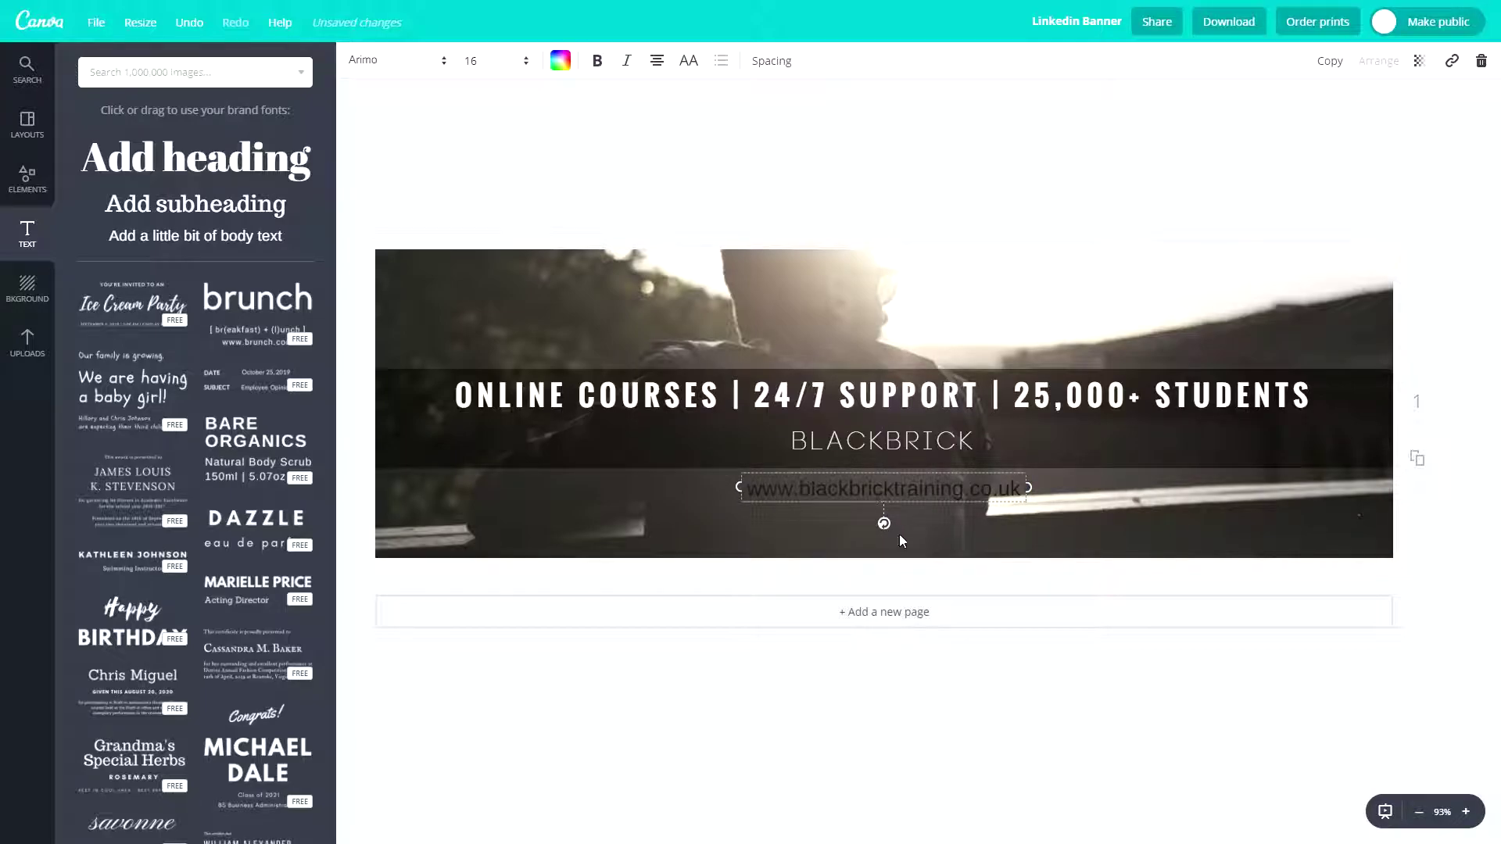
{"action": "left_click", "coordinate": [800, 536]}
Step: Make the web address text white
{"action": "left_click", "coordinate": [821, 496]}
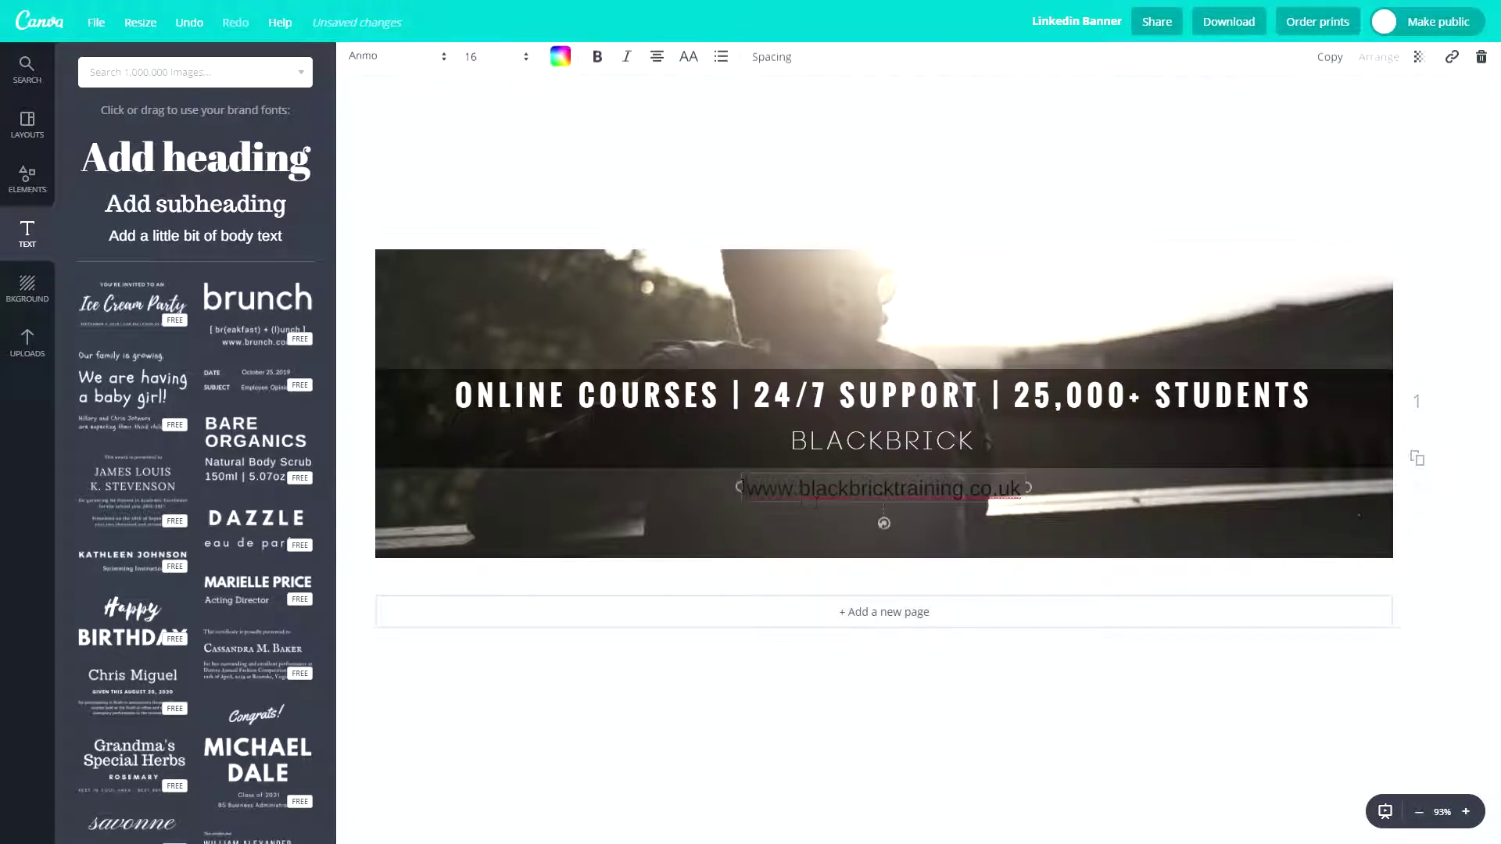
{"action": "left_click", "coordinate": [391, 62]}
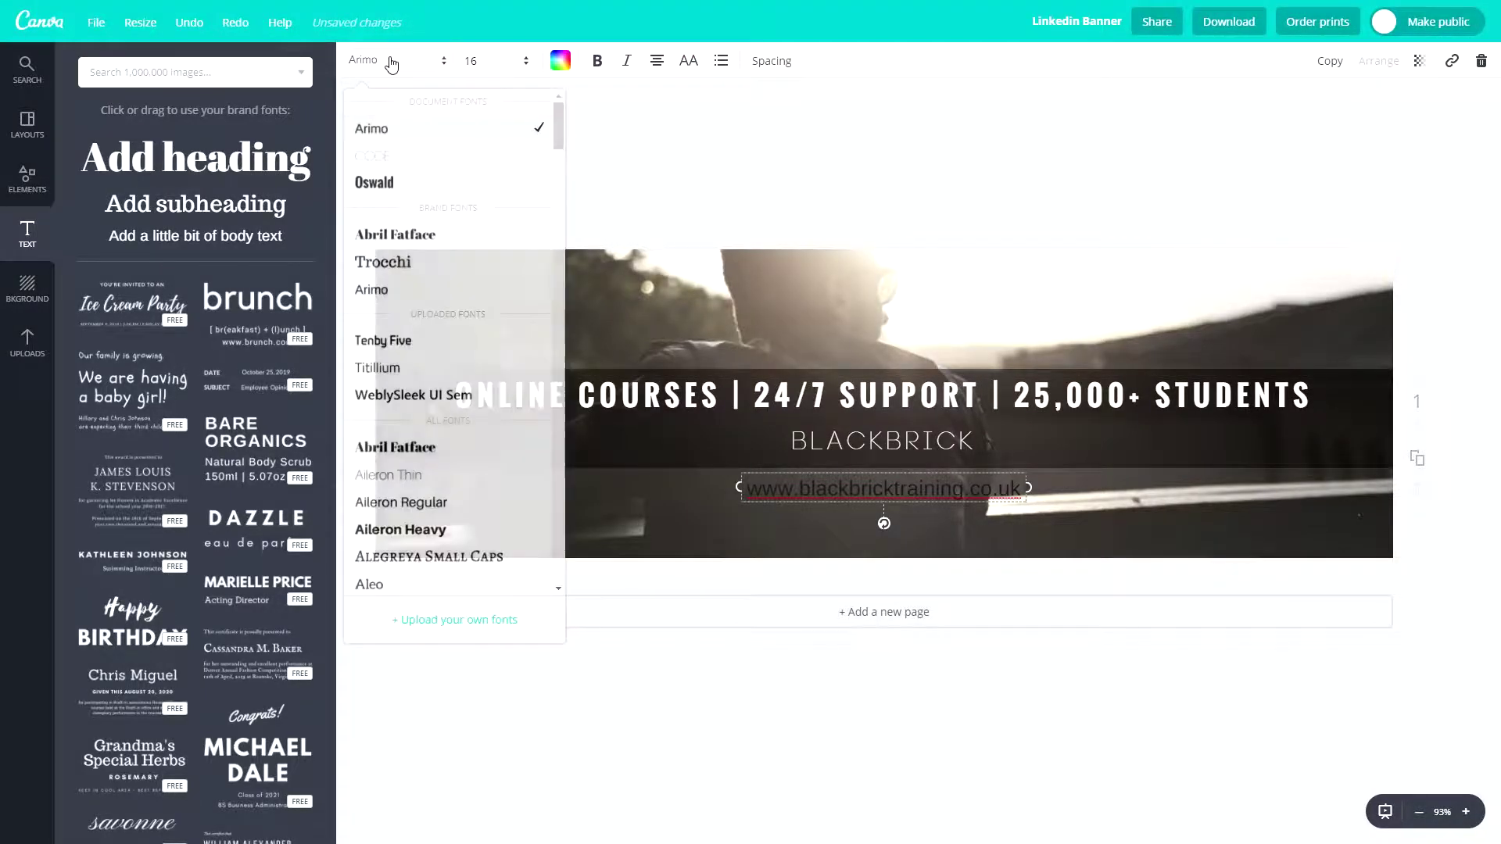
{"action": "left_click", "coordinate": [405, 181]}
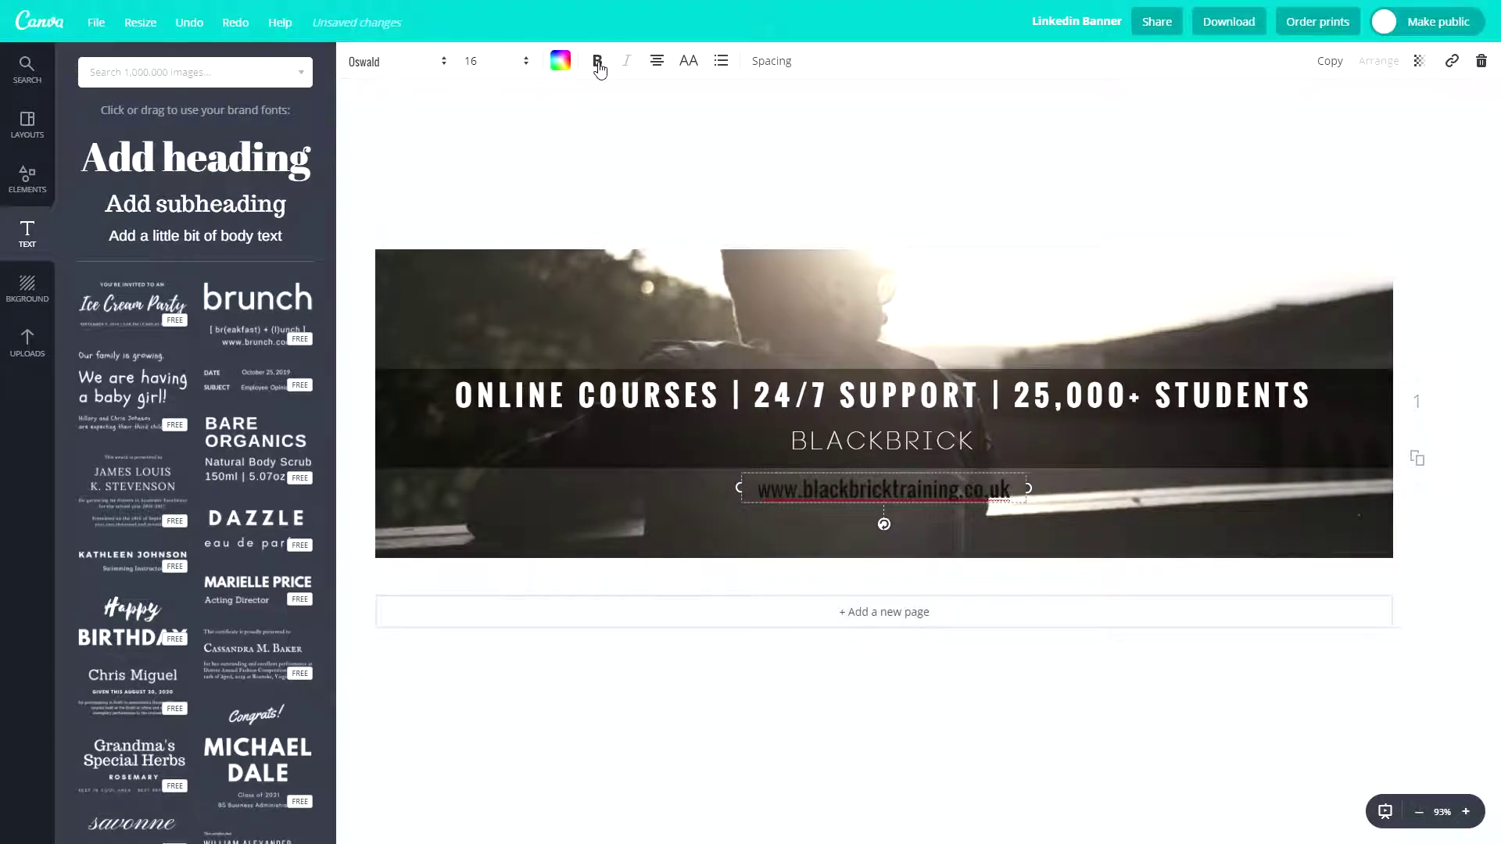
{"action": "left_click", "coordinate": [560, 61]}
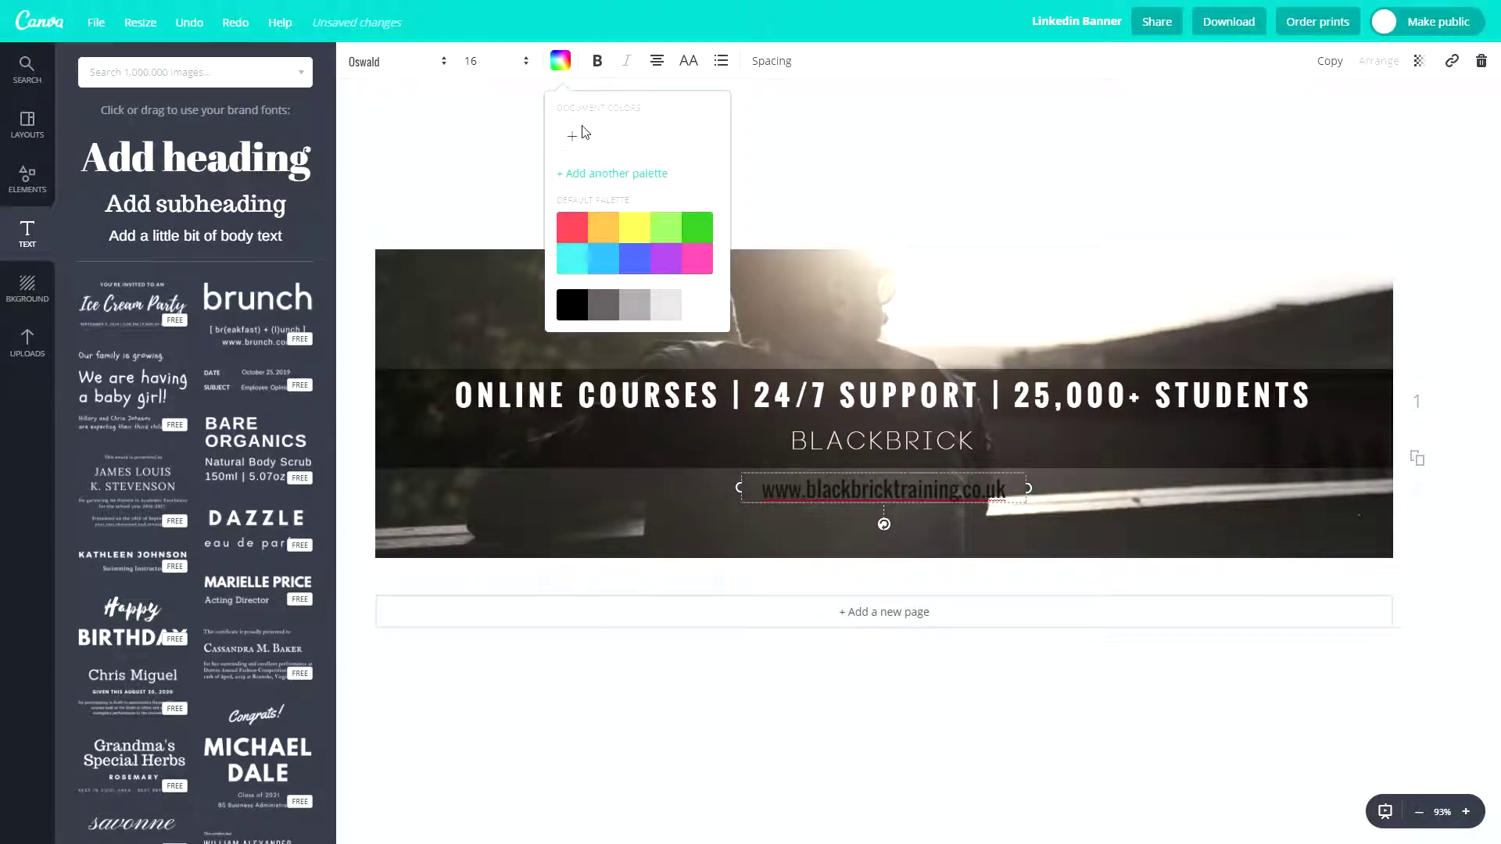
{"action": "left_click", "coordinate": [702, 313]}
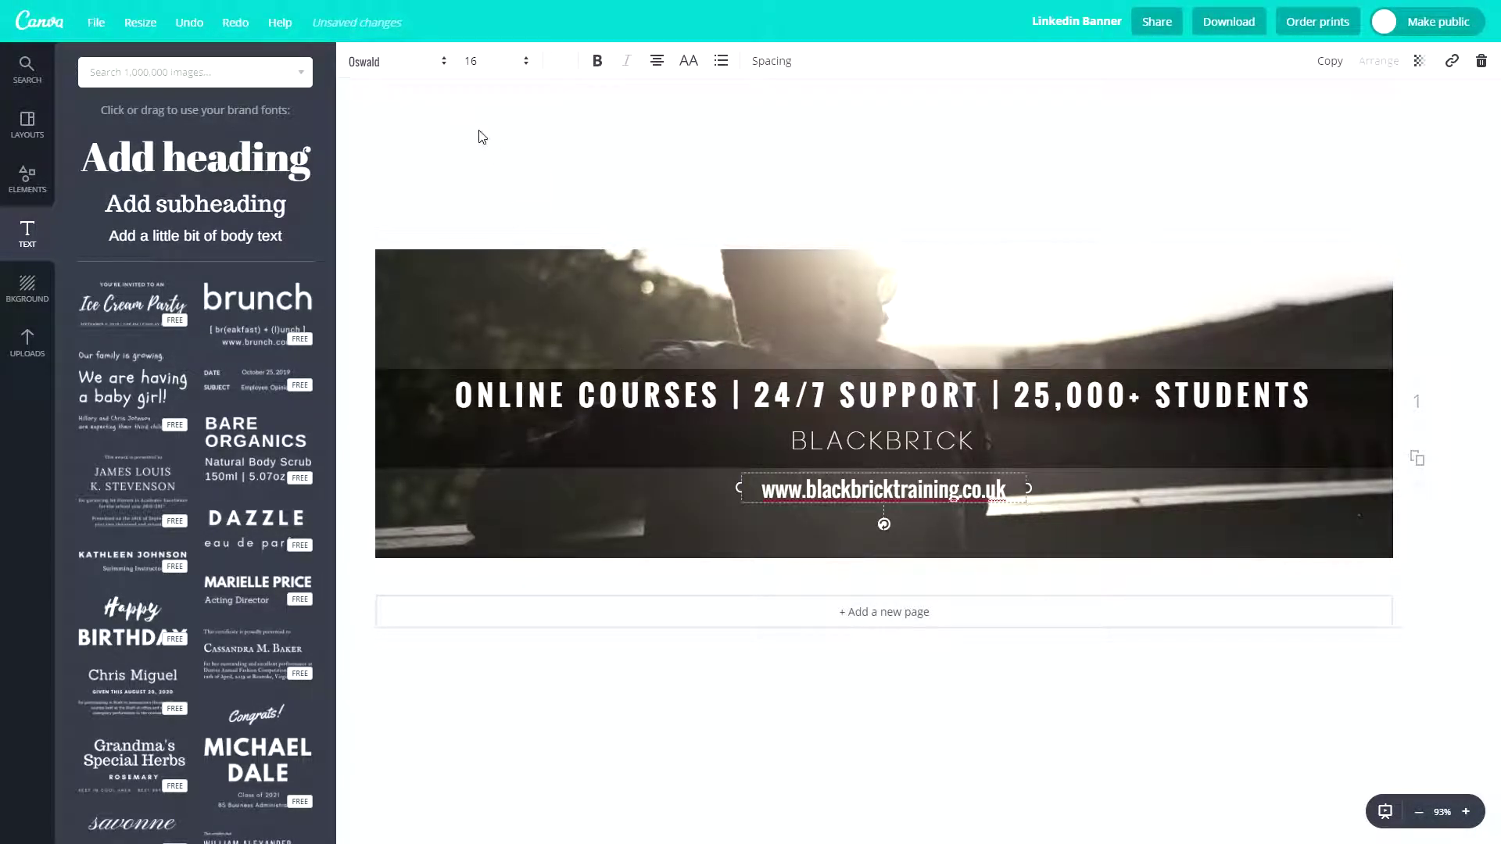
Step: Set the web address in italic Arimo and centre it beneath BLACKBRICK
{"action": "left_click", "coordinate": [416, 62]}
{"action": "left_click", "coordinate": [416, 133]}
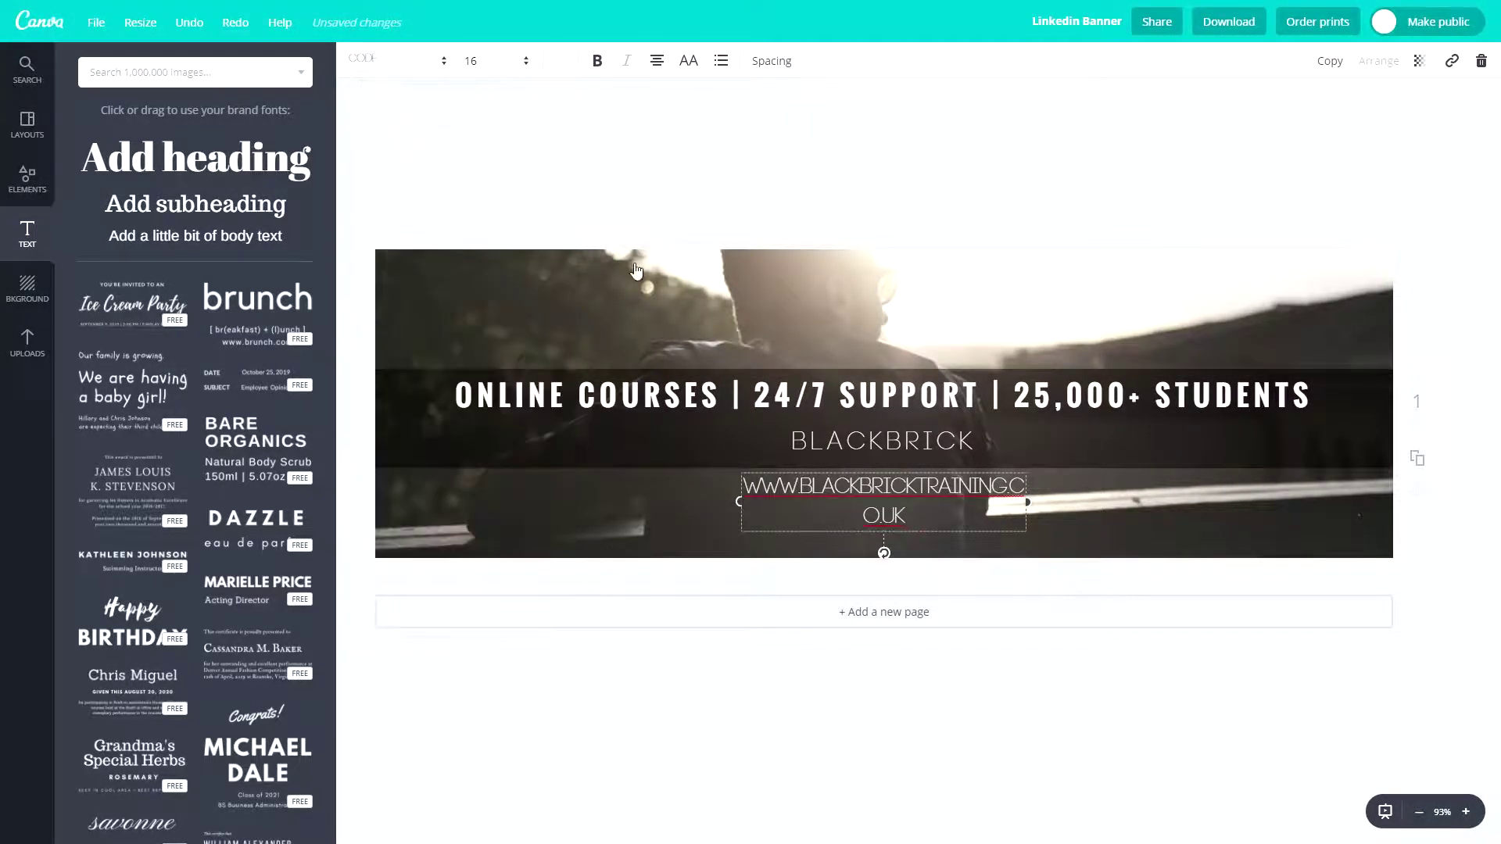
{"action": "left_click", "coordinate": [407, 69]}
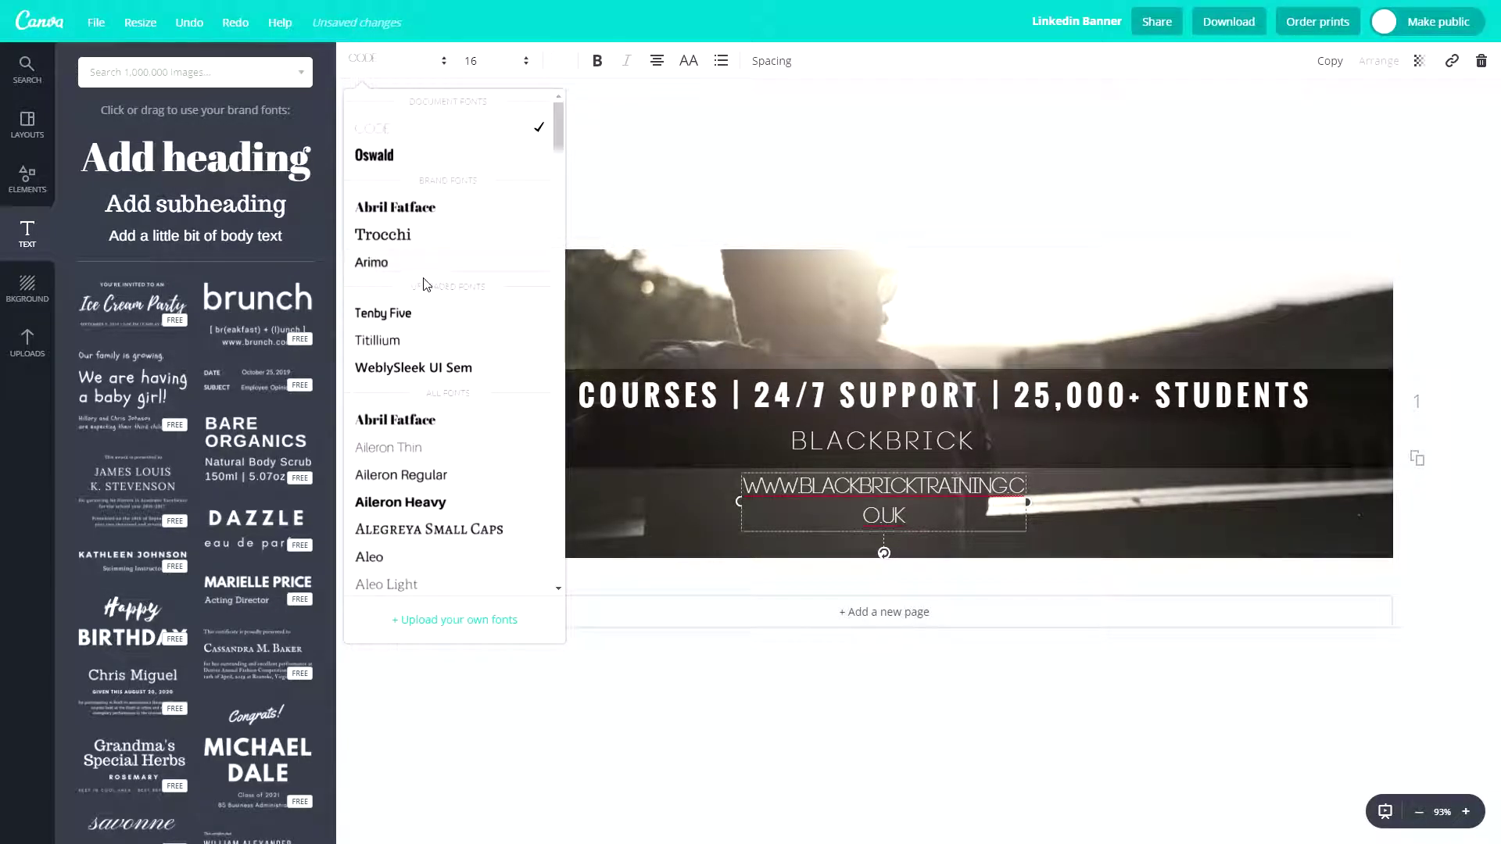
{"action": "left_click", "coordinate": [425, 265]}
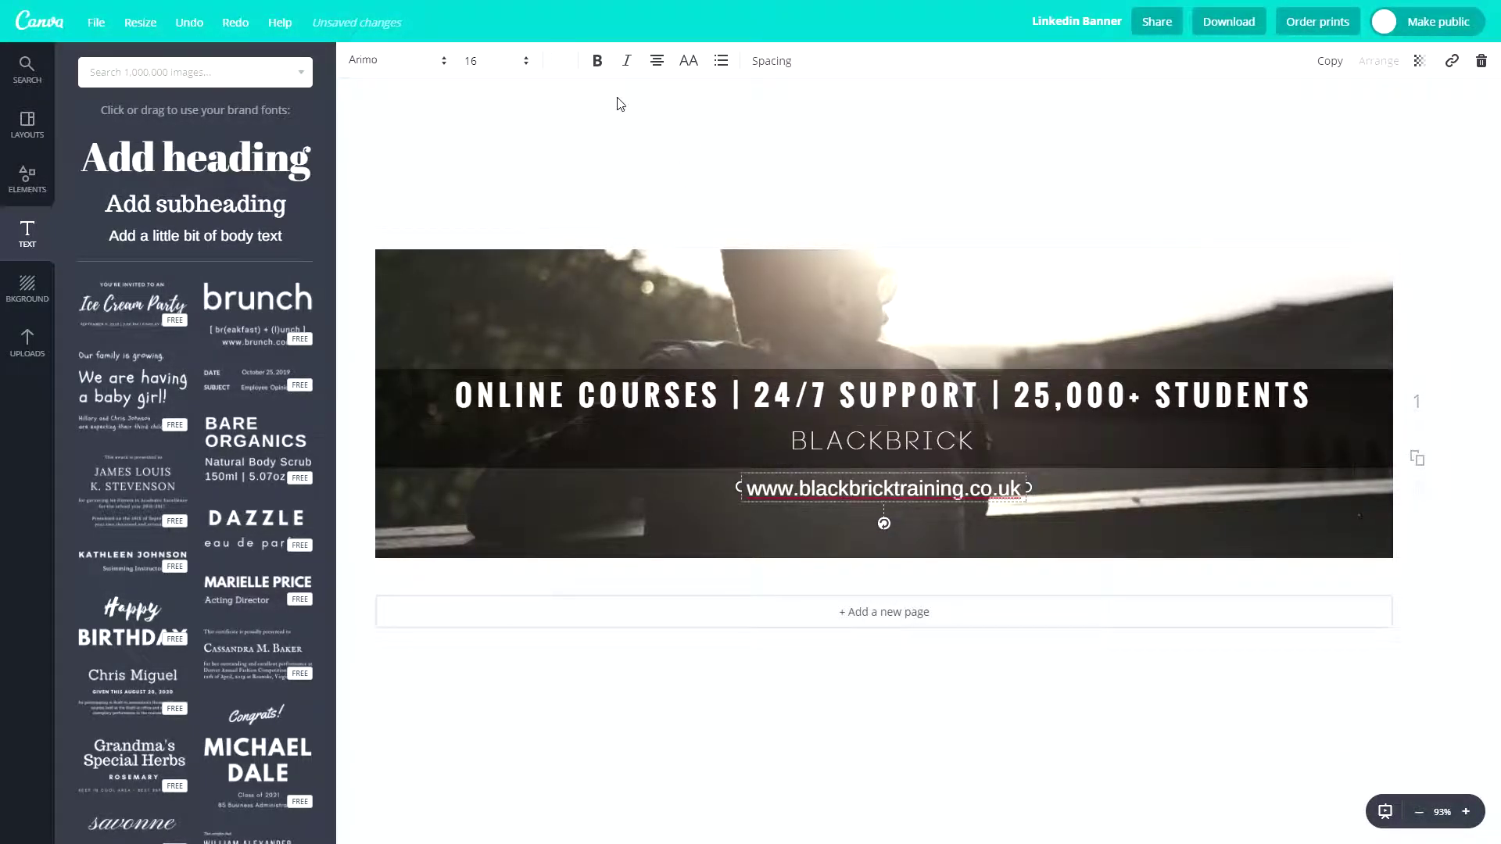
{"action": "left_click", "coordinate": [625, 61]}
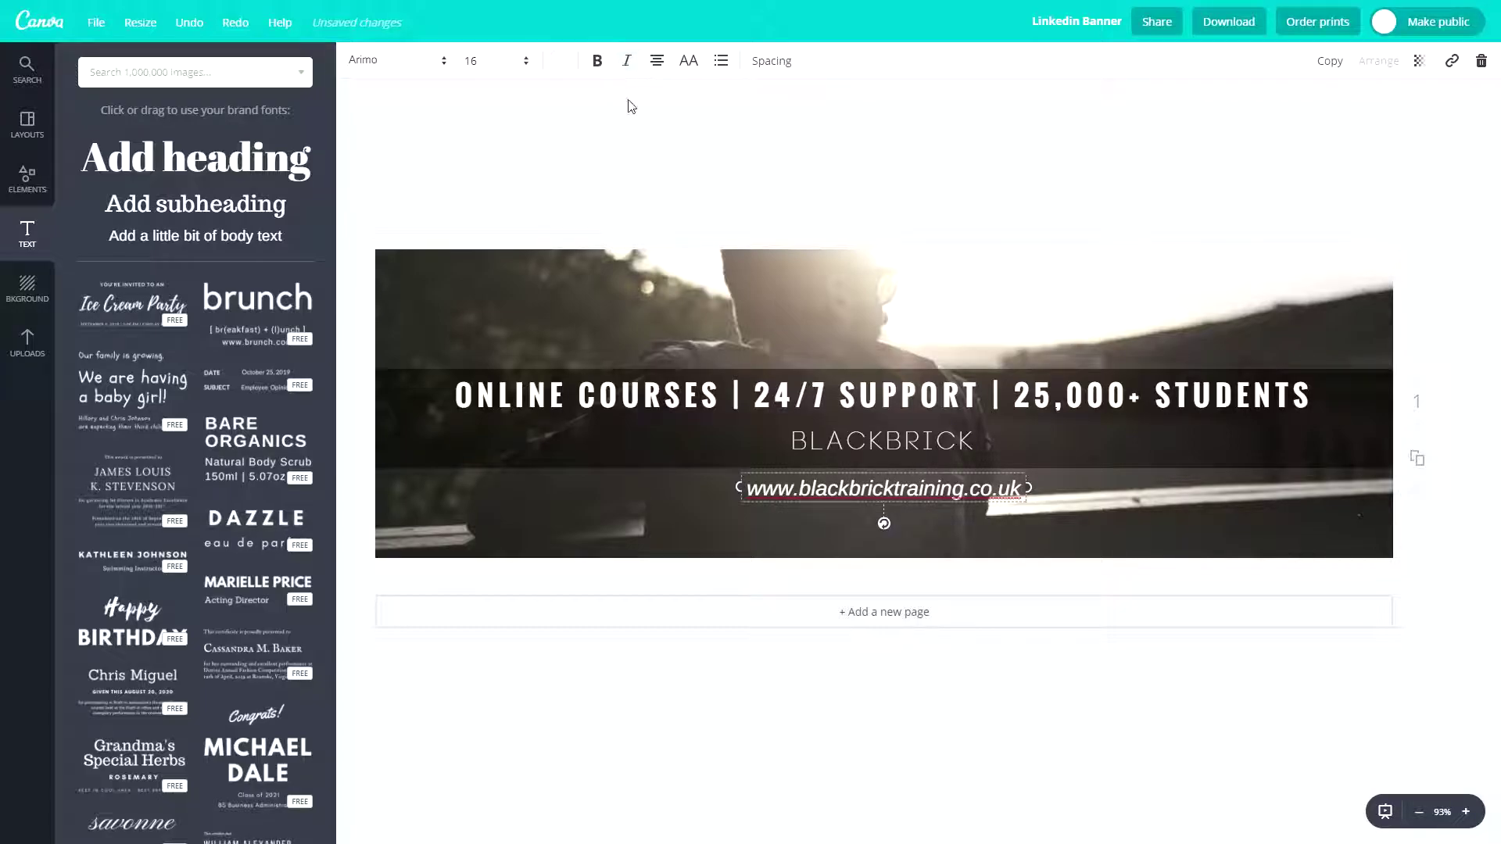
{"action": "left_click", "coordinate": [778, 239]}
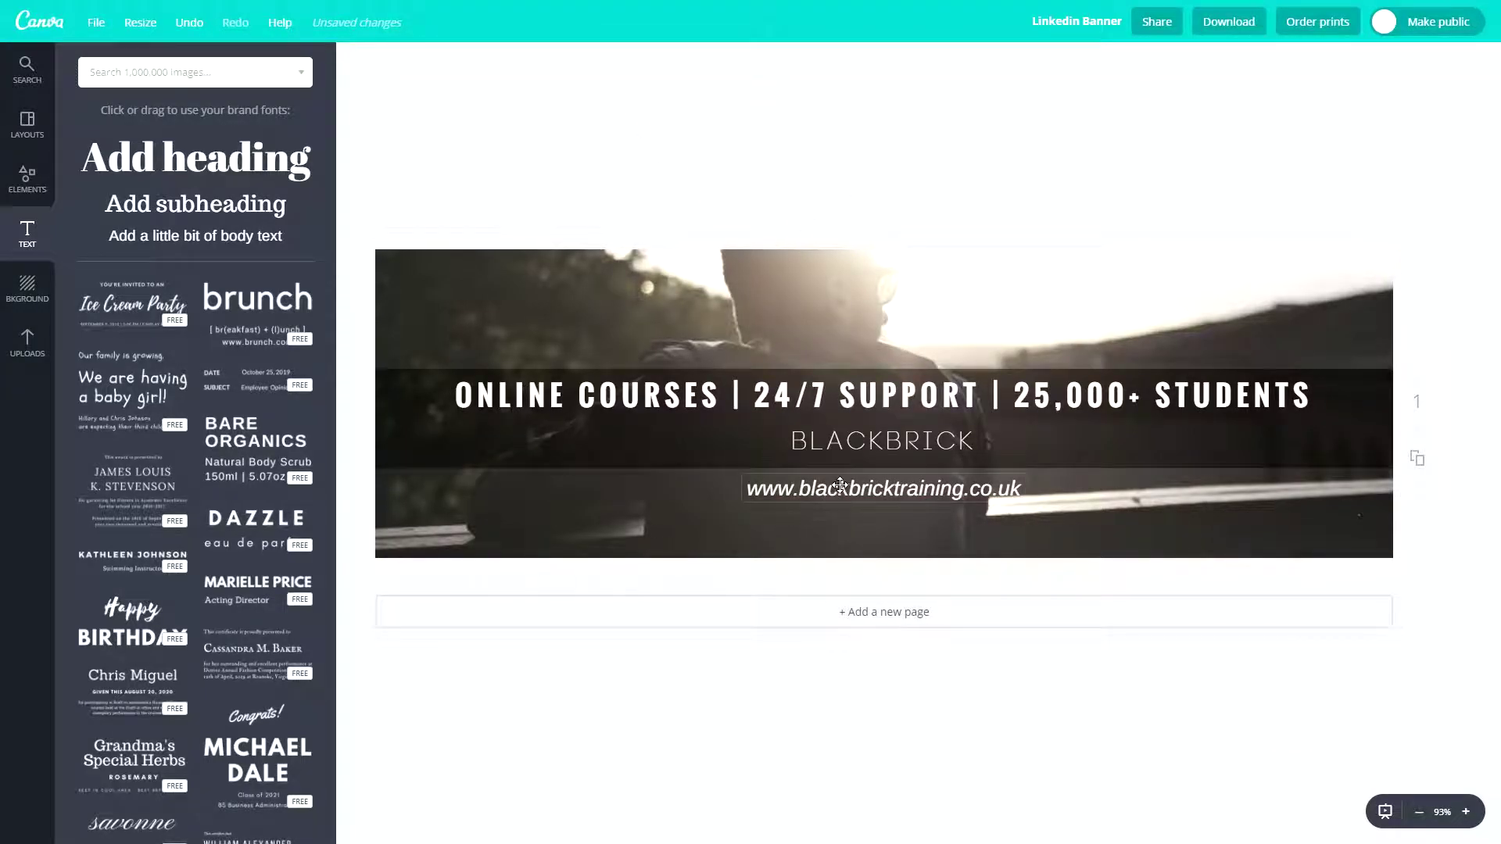
{"action": "mouse_move", "coordinate": [840, 485]}
{"action": "left_mouse_down"}
{"action": "mouse_move", "coordinate": [790, 497]}
{"action": "mouse_move", "coordinate": [848, 480]}
{"action": "left_mouse_up"}
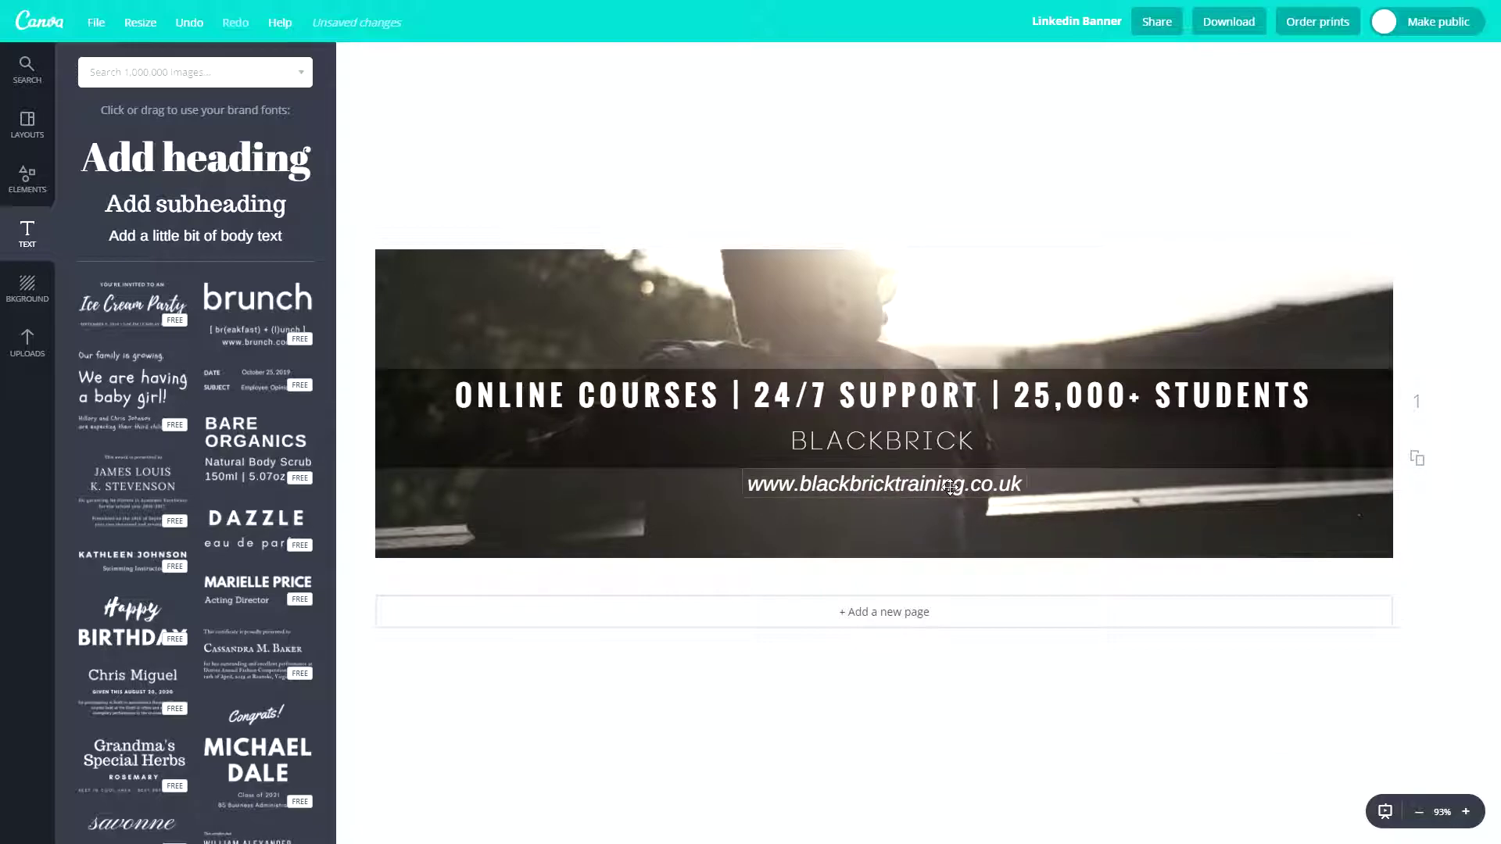
{"action": "mouse_move", "coordinate": [950, 486]}
{"action": "left_mouse_down"}
{"action": "mouse_move", "coordinate": [954, 500]}
{"action": "mouse_move", "coordinate": [950, 486]}
{"action": "left_mouse_up"}
Step: Search photos for macbook and drag laptop images onto the banner
{"action": "left_click", "coordinate": [100, 73]}
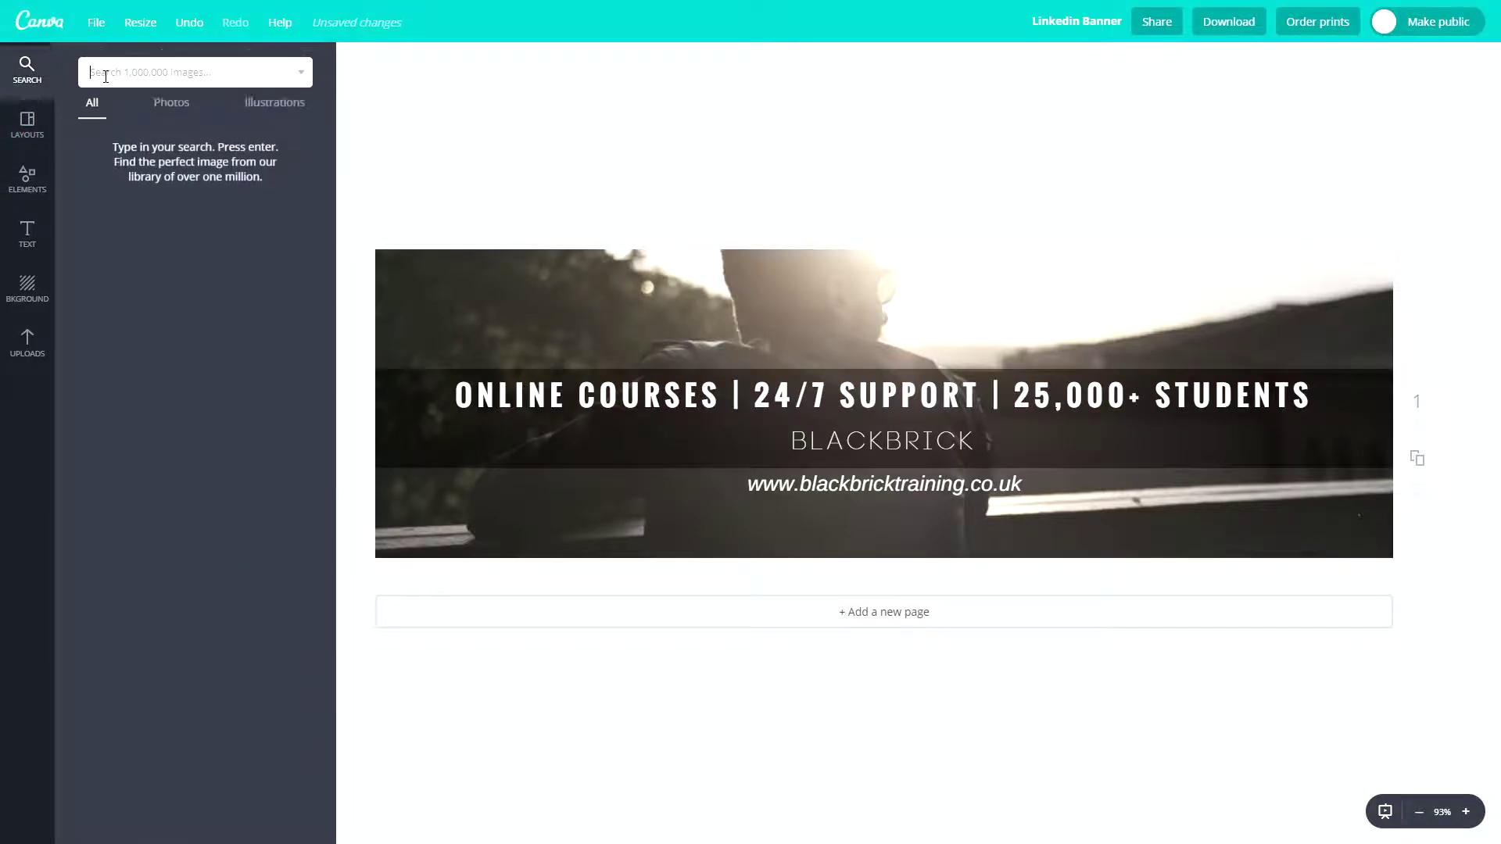
{"action": "type", "text": "macbook"}
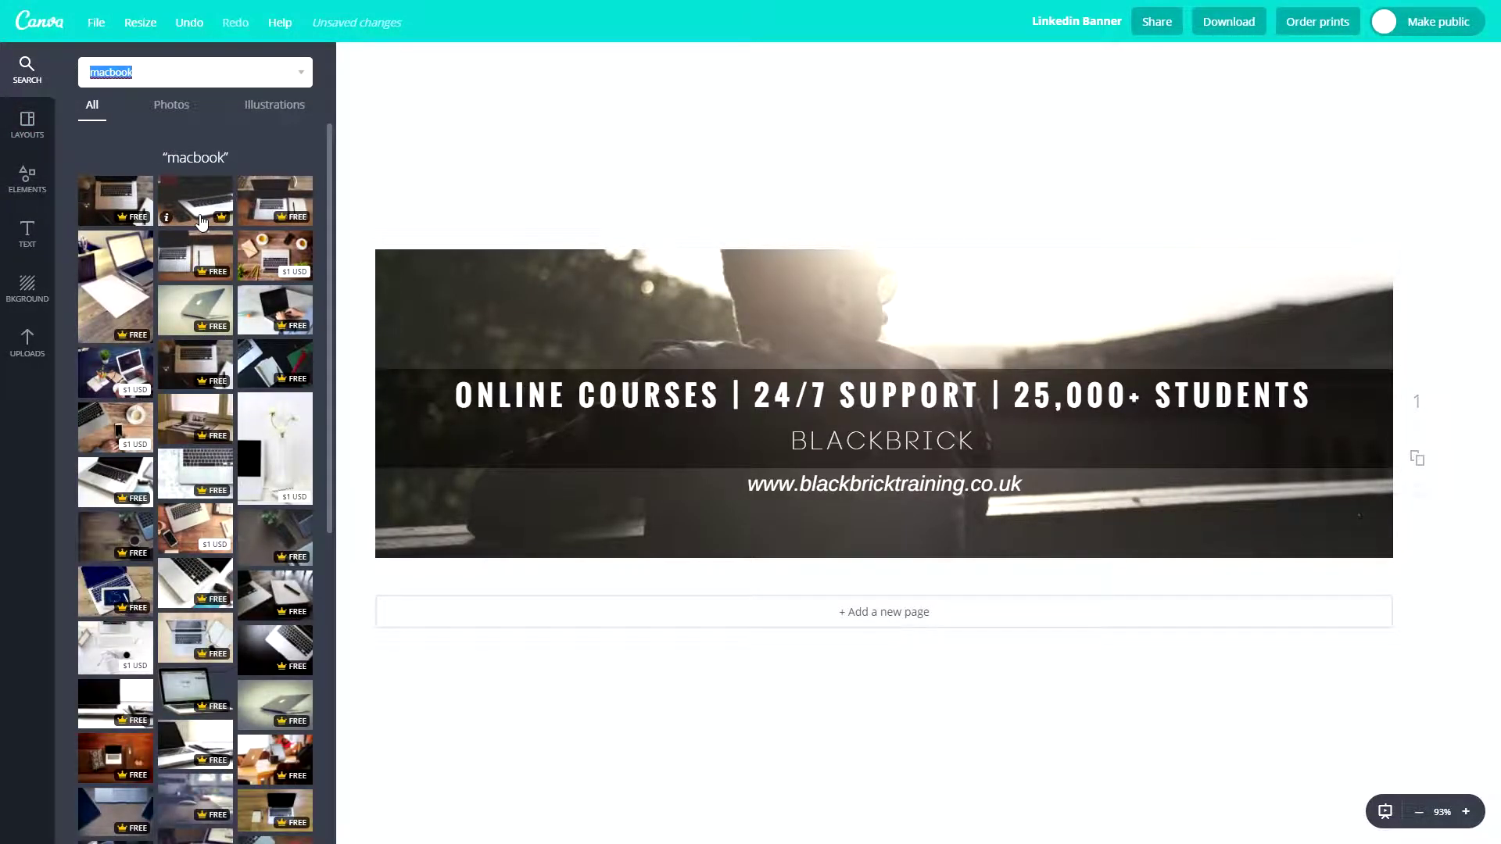
{"action": "scroll", "coordinate": [232, 553], "scroll_direction": "down", "scroll_amount": 1}
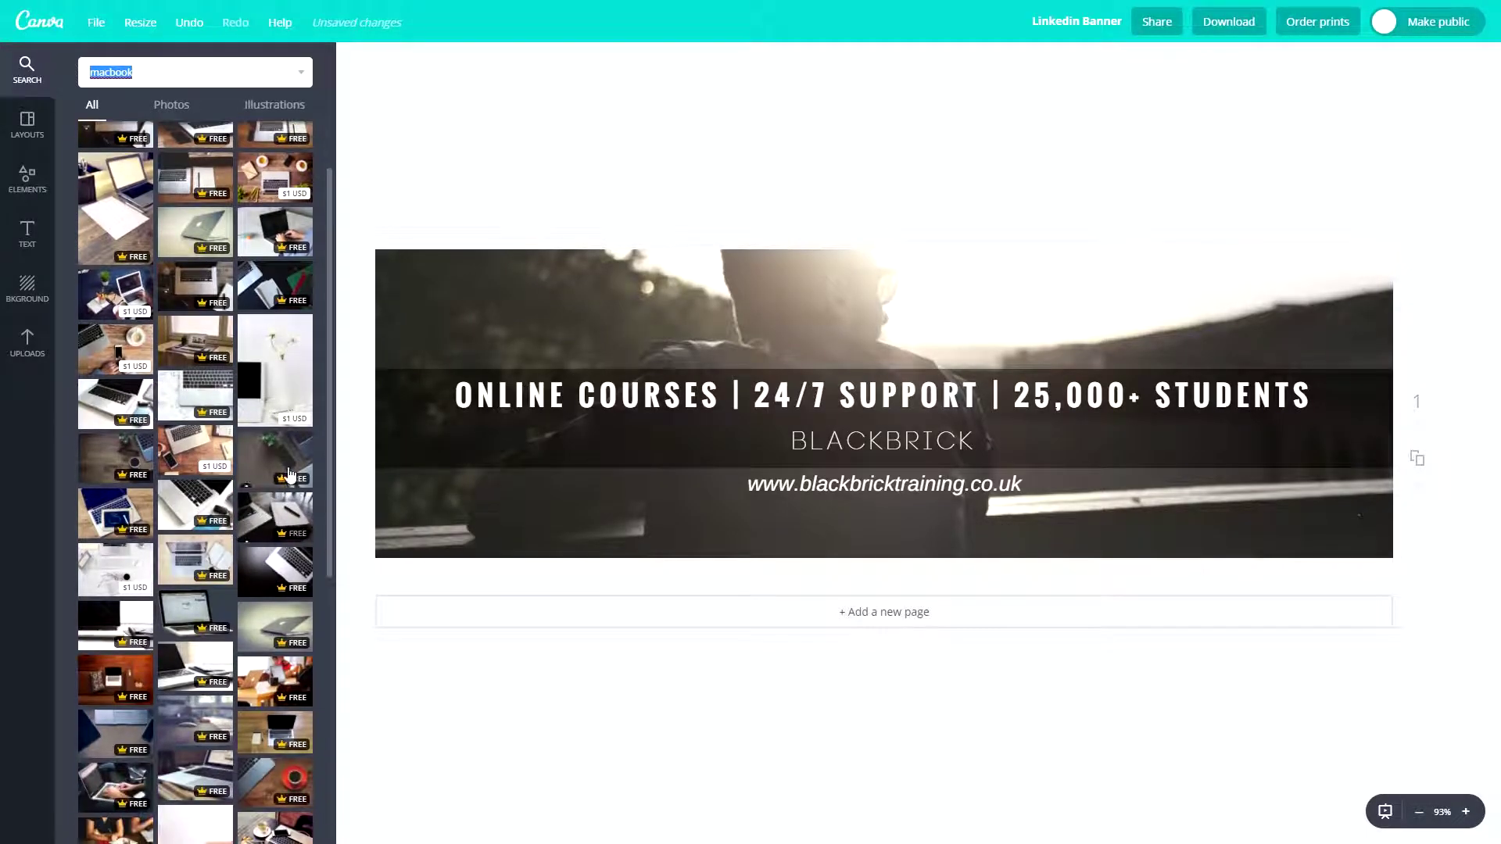
{"action": "left_click_drag", "start_coordinate": [280, 465], "coordinate": [450, 351]}
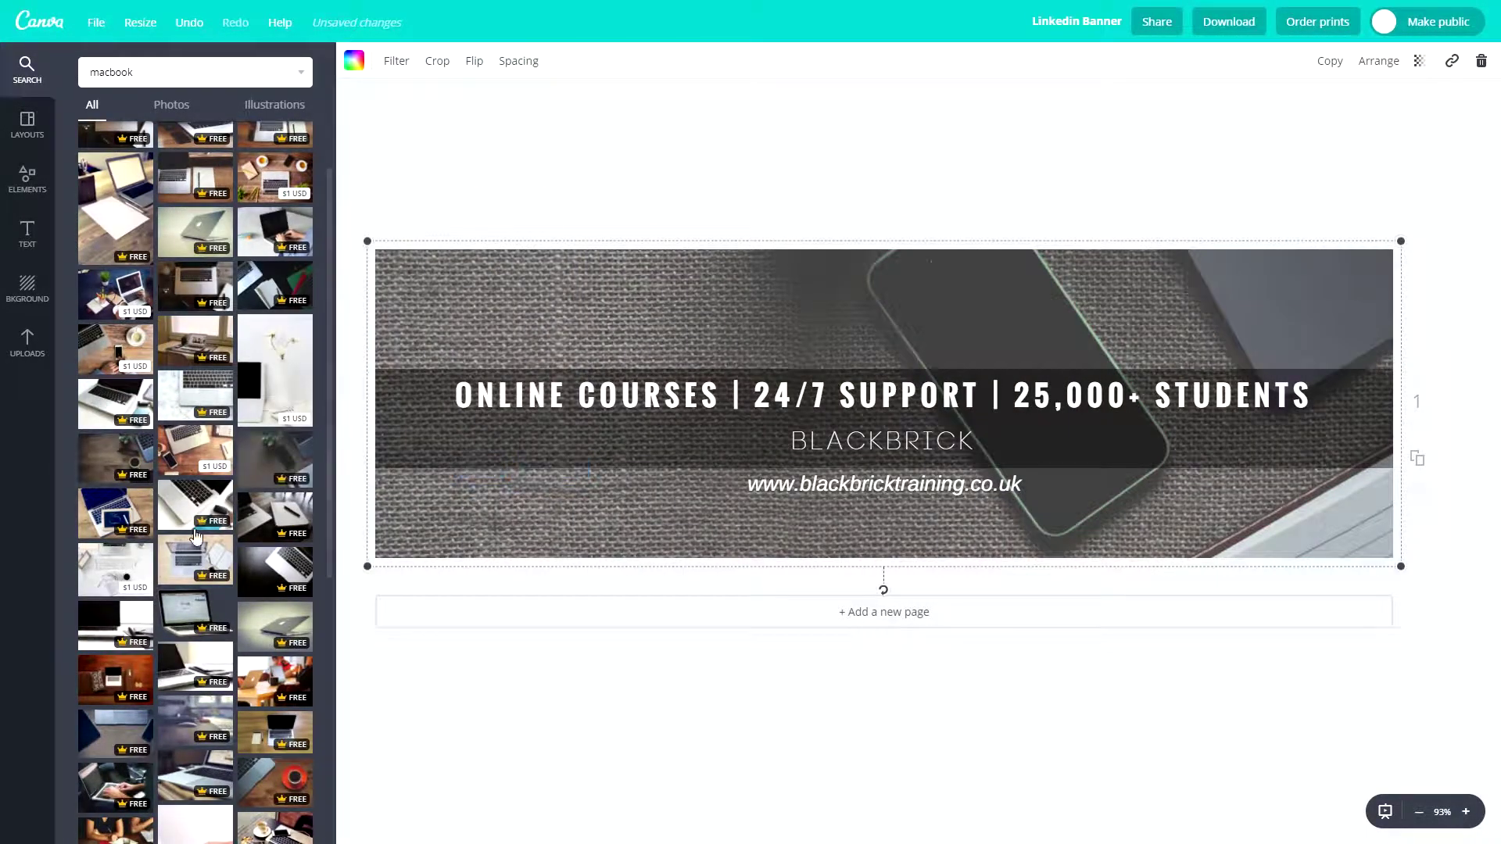
{"action": "left_click_drag", "start_coordinate": [129, 463], "coordinate": [623, 499]}
{"action": "scroll", "coordinate": [176, 523], "scroll_direction": "down", "scroll_amount": 1}
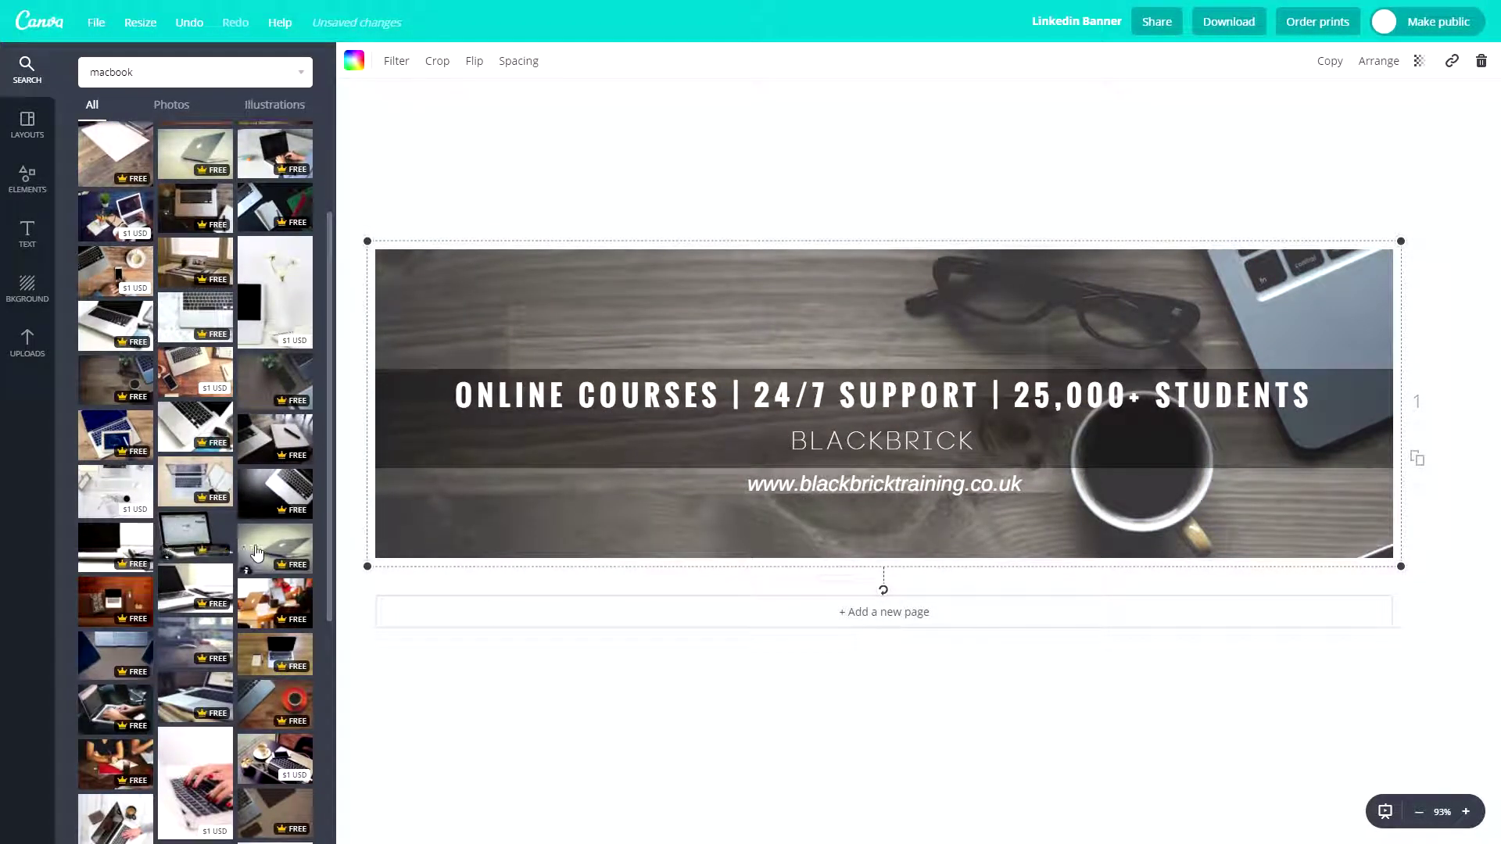
Step: Try several laptop photos as the background, settling on the blurred laptop close-up
{"action": "left_click_drag", "start_coordinate": [288, 490], "coordinate": [547, 529]}
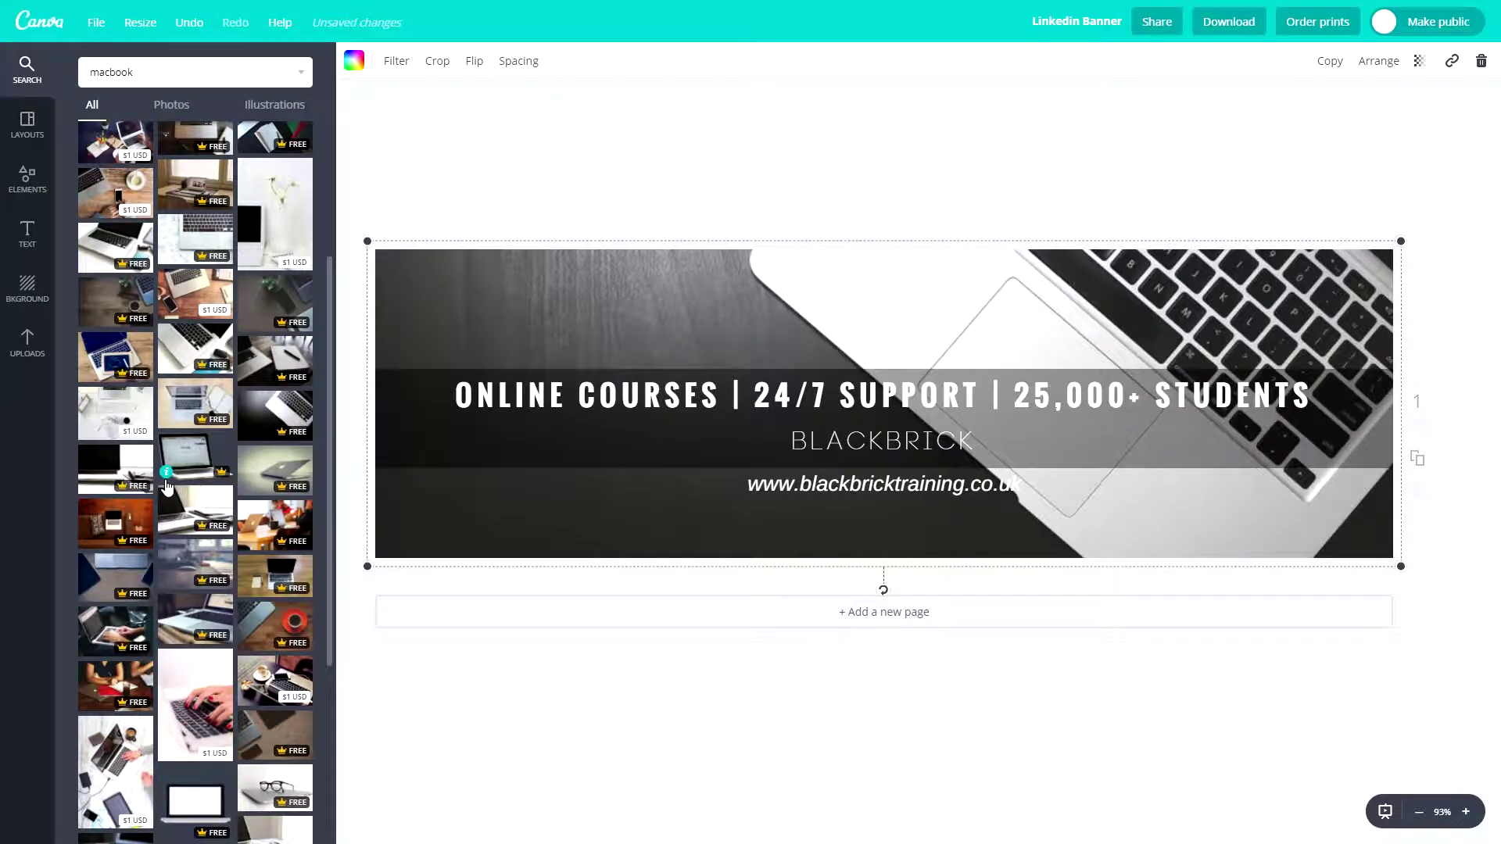
{"action": "left_click_drag", "start_coordinate": [101, 469], "coordinate": [409, 366]}
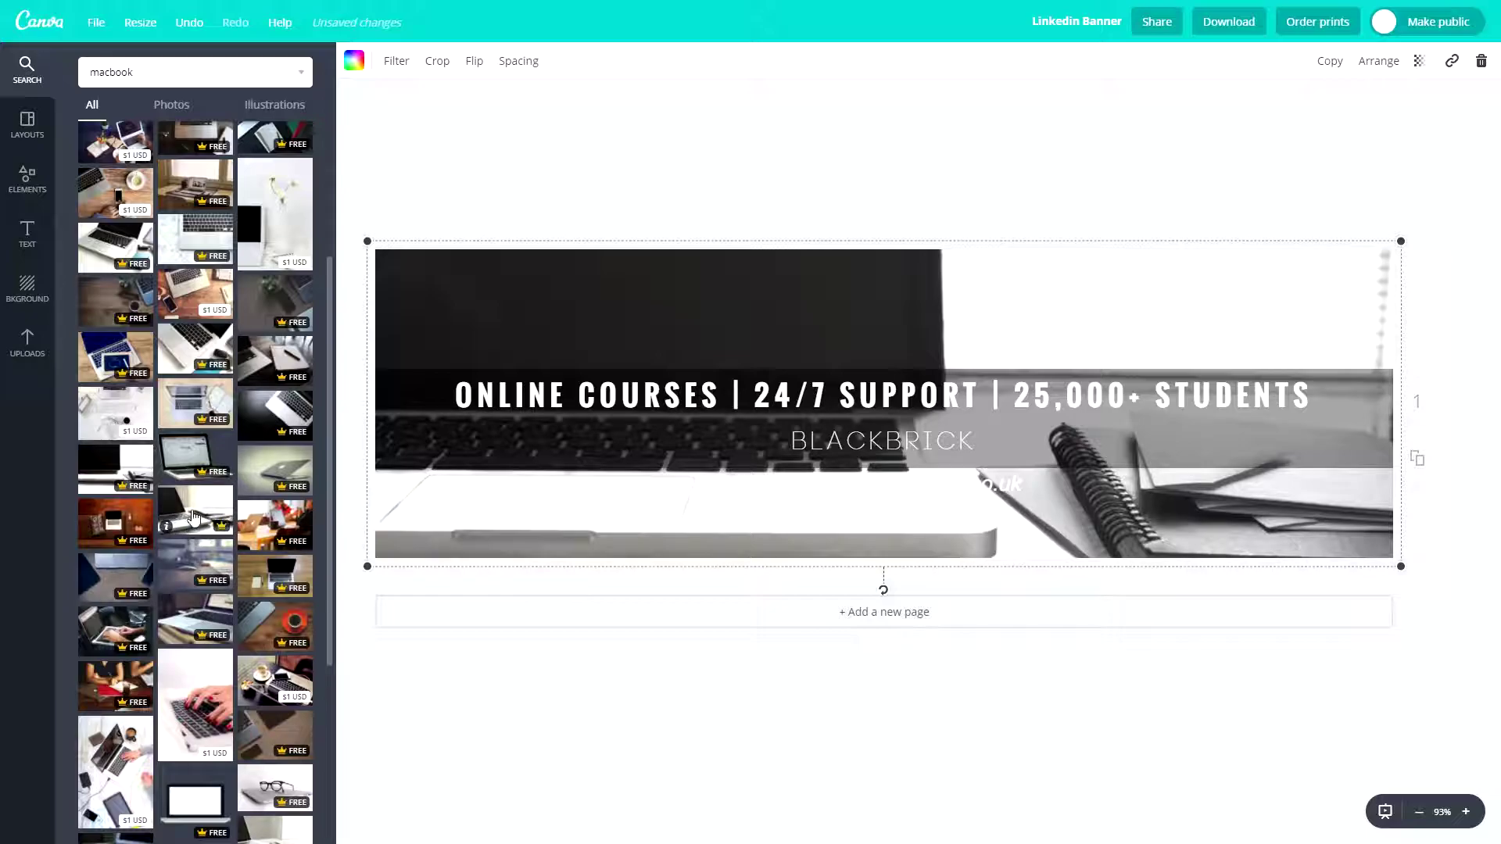
{"action": "left_click_drag", "start_coordinate": [195, 508], "coordinate": [415, 374]}
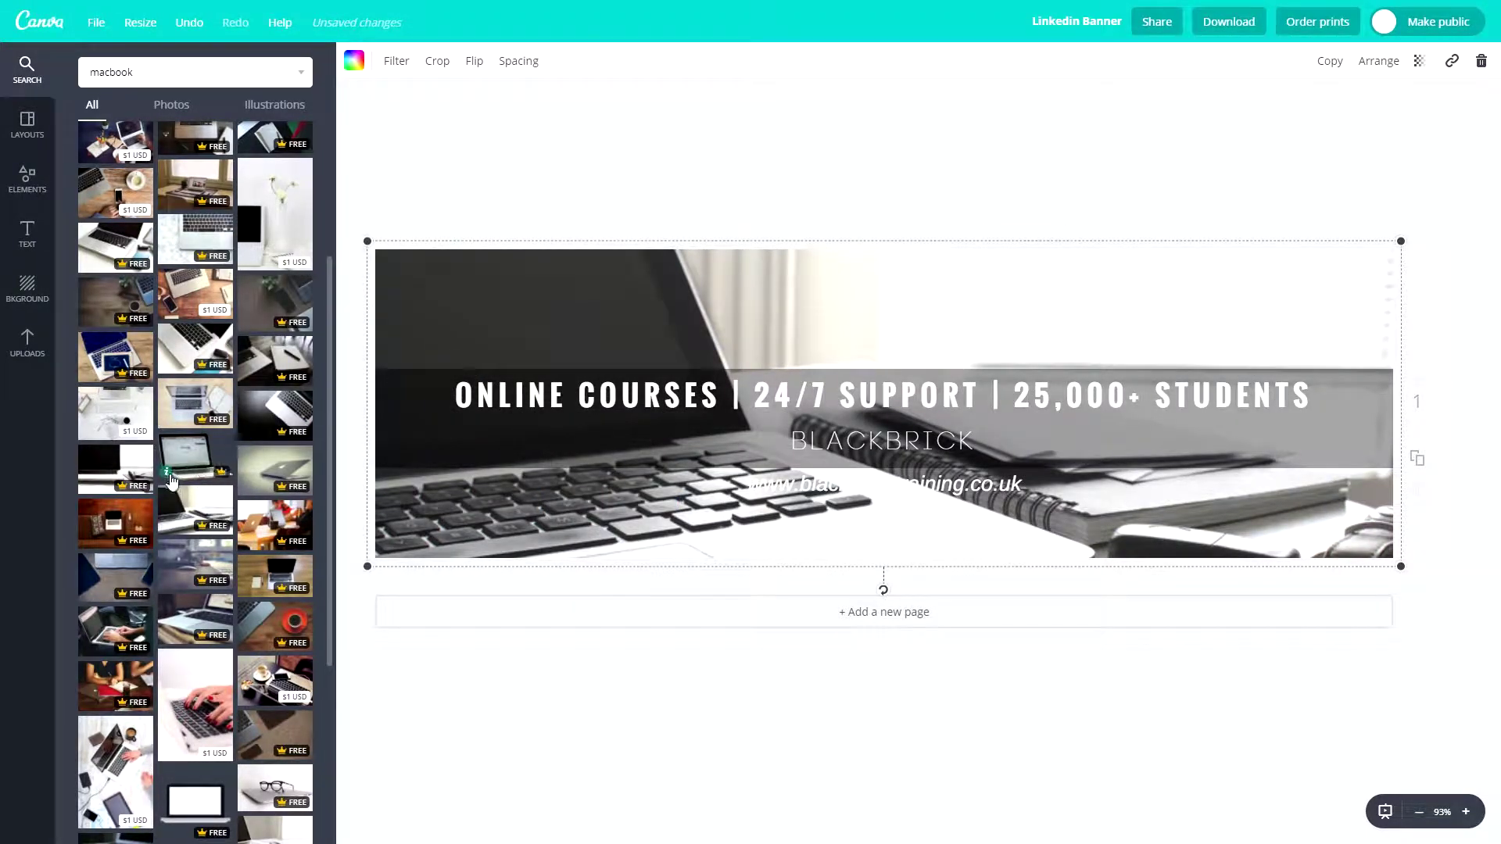
{"action": "scroll", "coordinate": [213, 356], "scroll_direction": "up", "scroll_amount": 3}
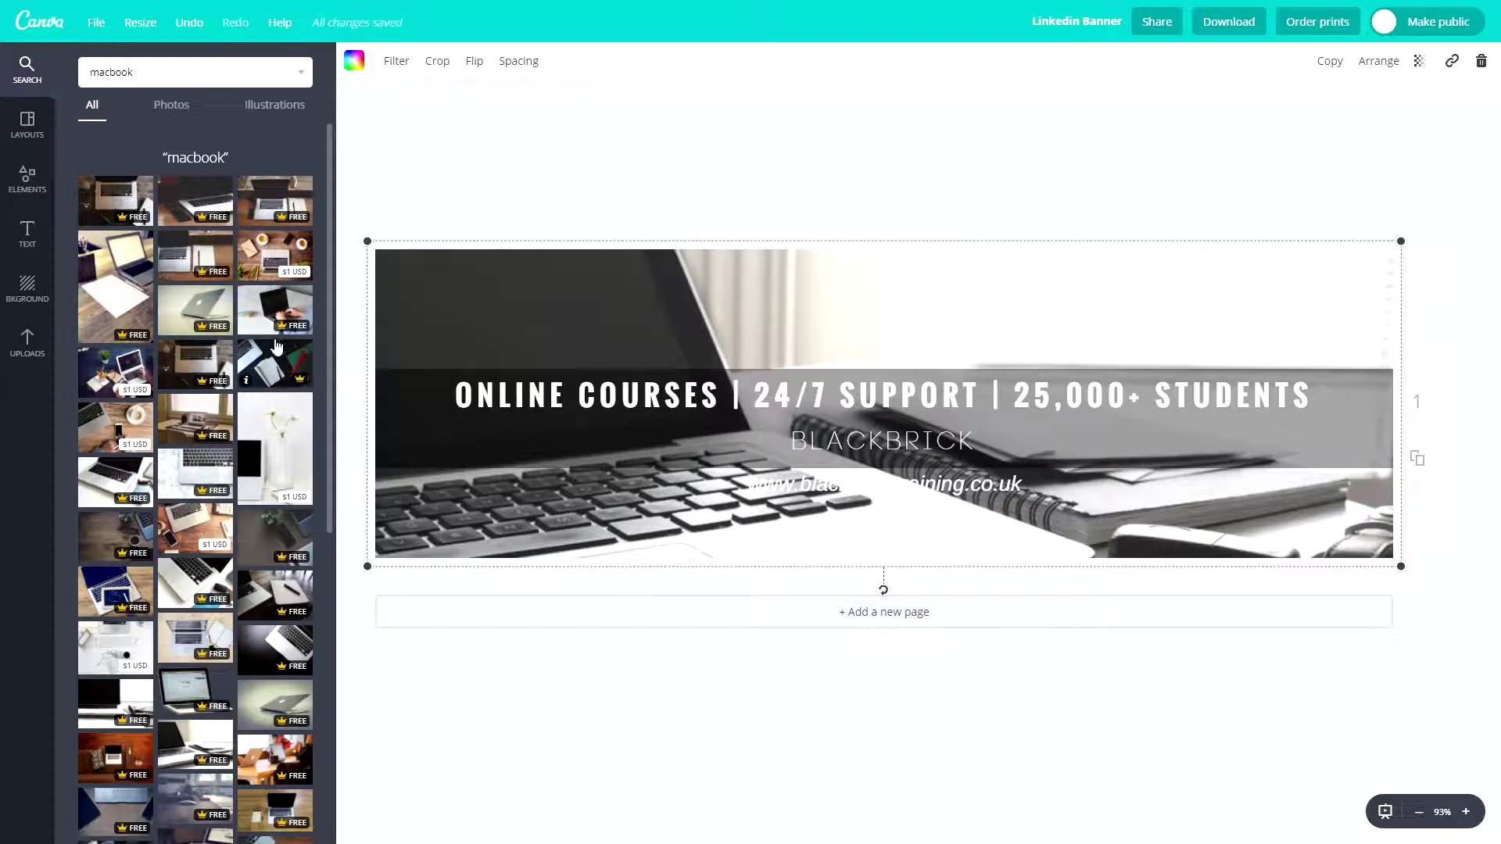
{"action": "left_click_drag", "start_coordinate": [196, 202], "coordinate": [417, 288]}
{"action": "left_click", "coordinate": [856, 227]}
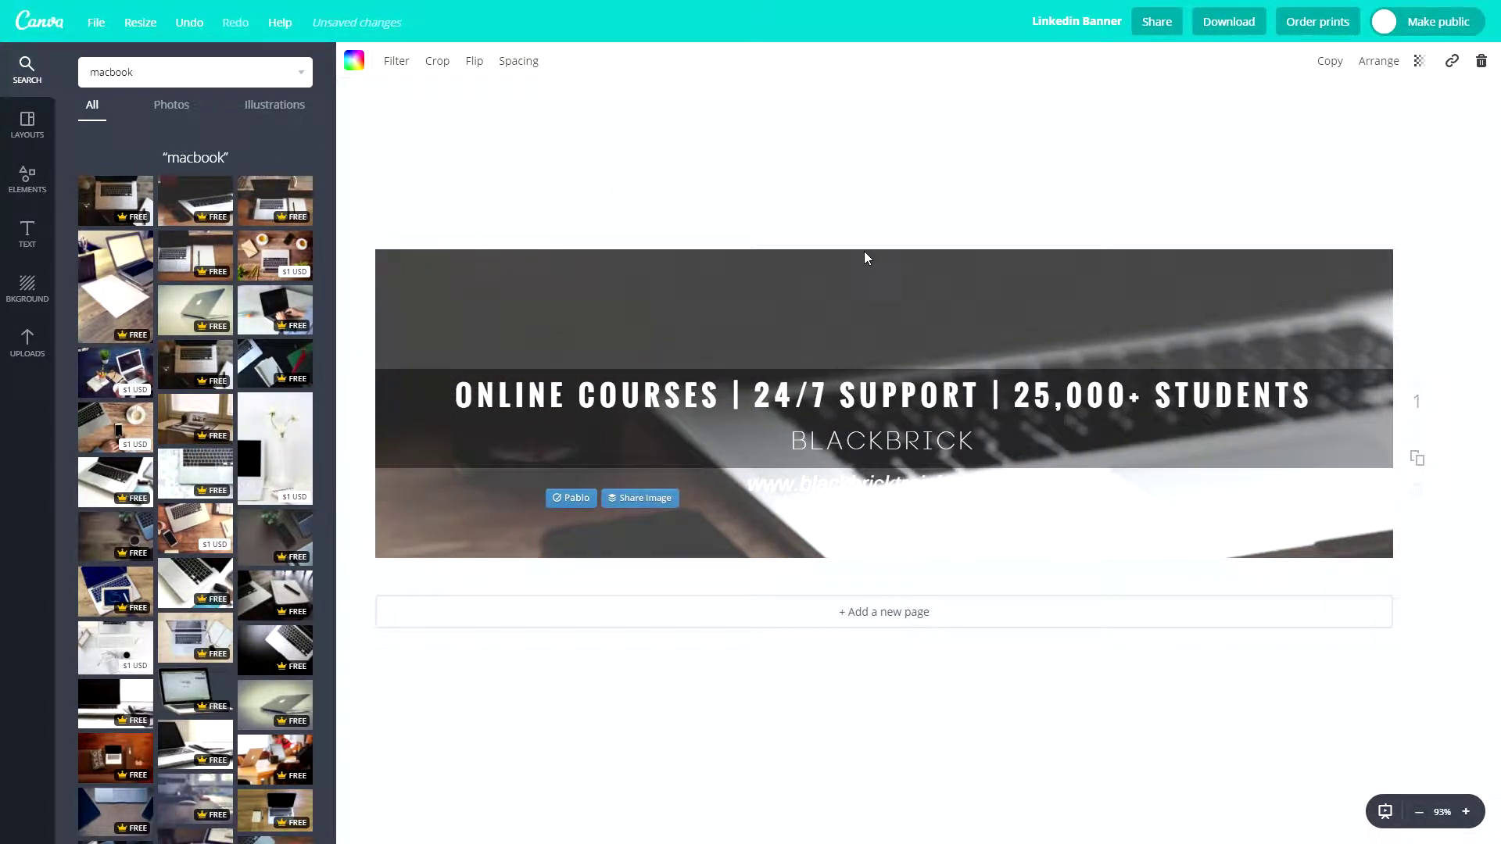
{"action": "left_click", "coordinate": [899, 483]}
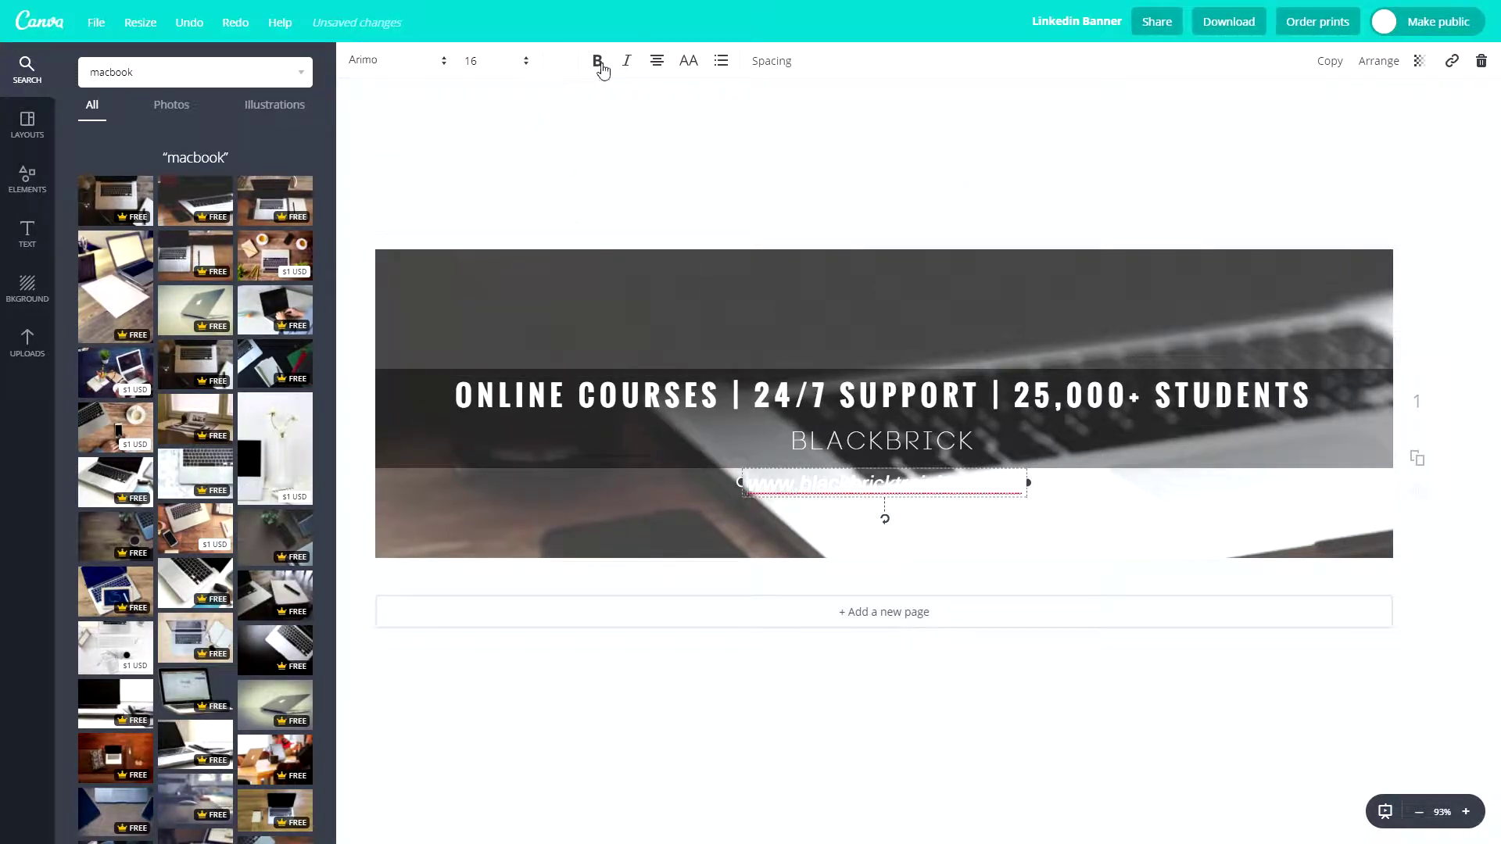
Step: Change the web address text colour to black
{"action": "left_click", "coordinate": [561, 60]}
{"action": "left_click", "coordinate": [574, 306]}
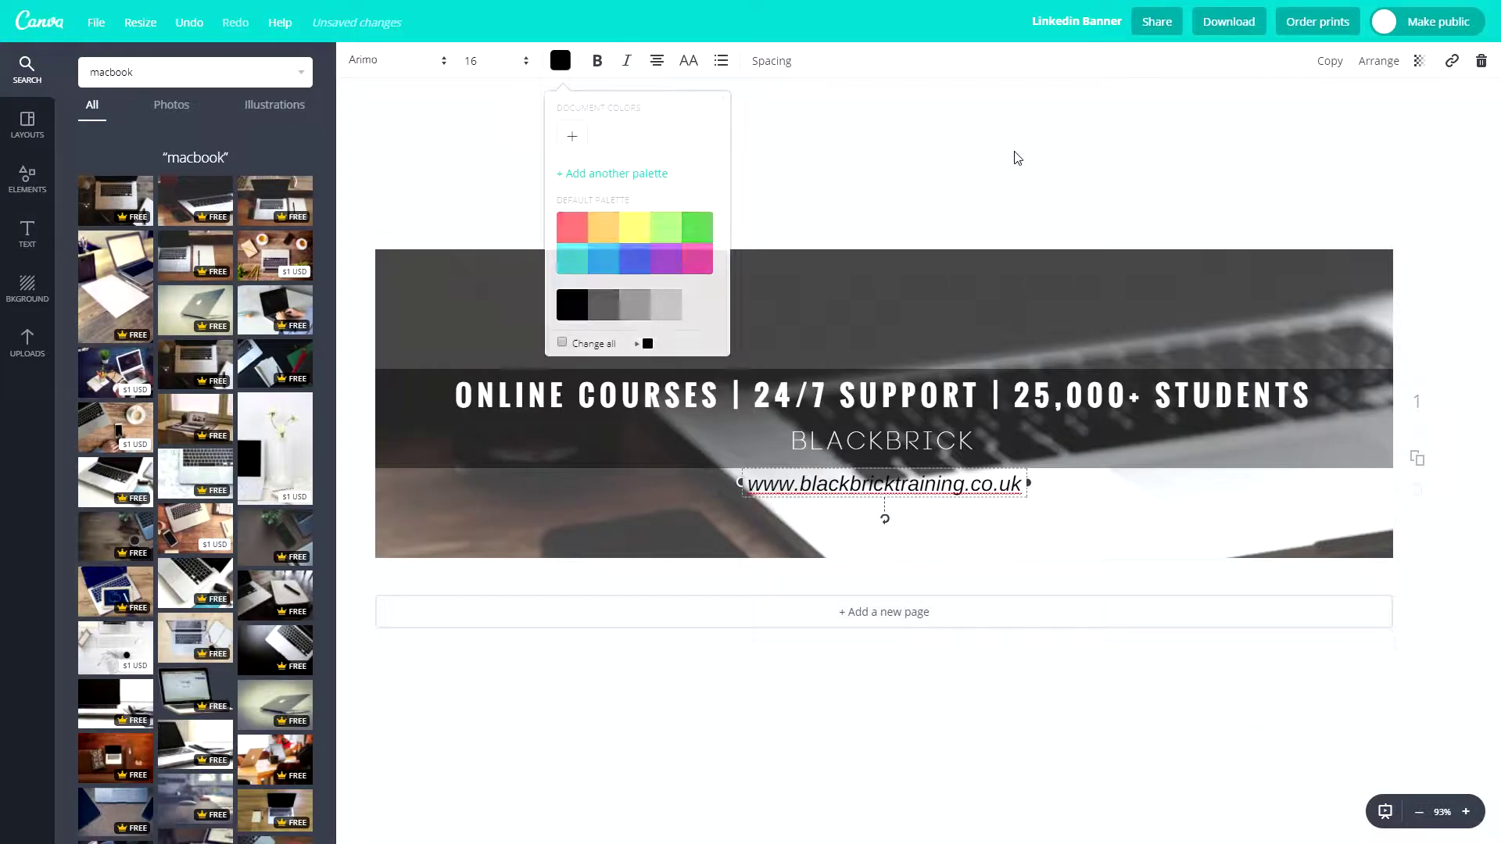
{"action": "left_click", "coordinate": [858, 140]}
{"action": "left_click", "coordinate": [857, 141]}
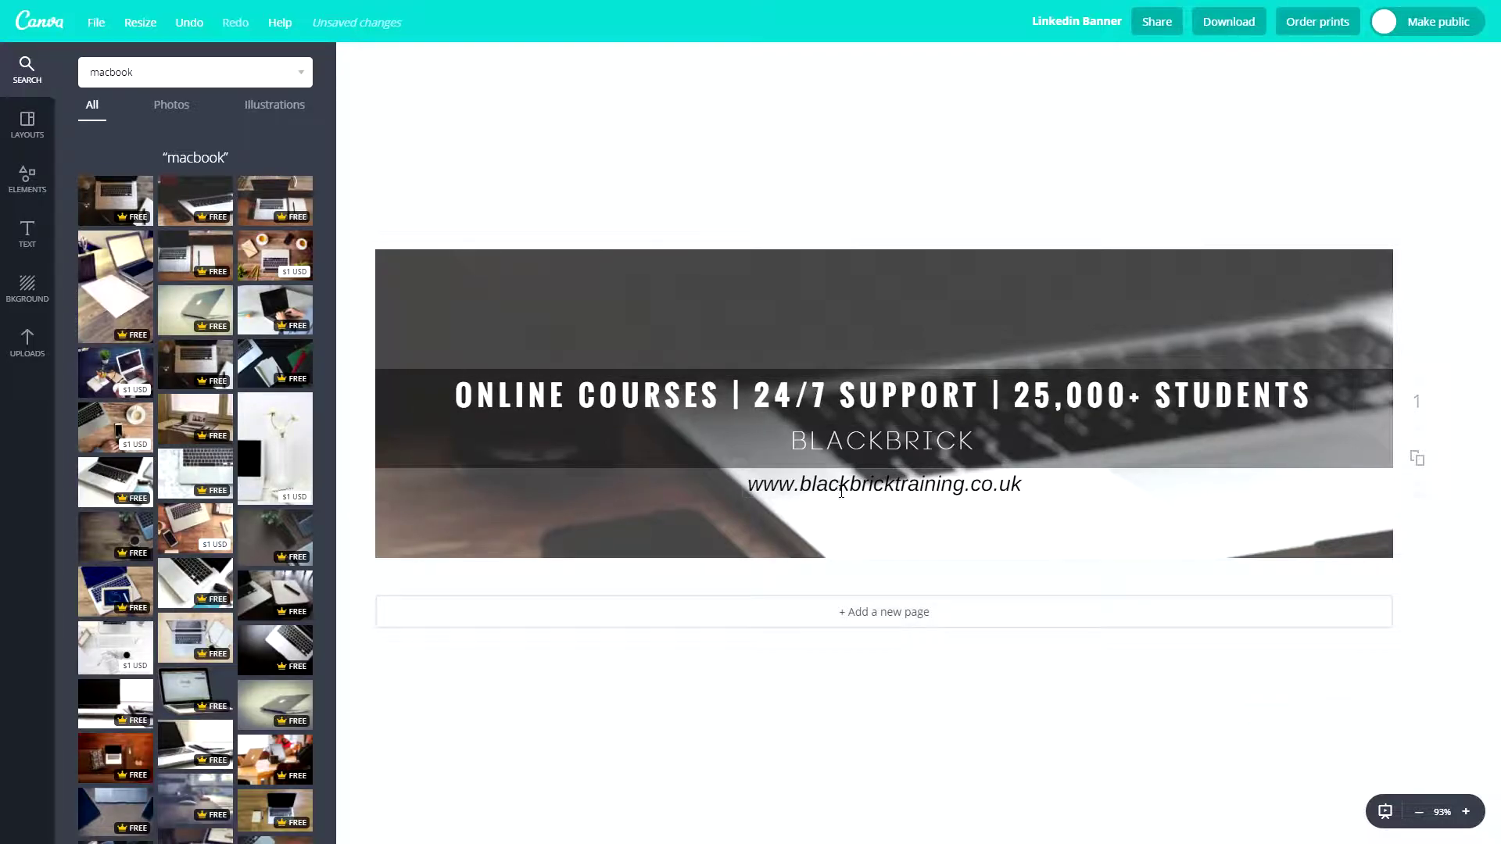
Step: Switch the web address font from Titillium to a light italic typeface
{"action": "left_click", "coordinate": [841, 493]}
{"action": "left_click", "coordinate": [369, 64]}
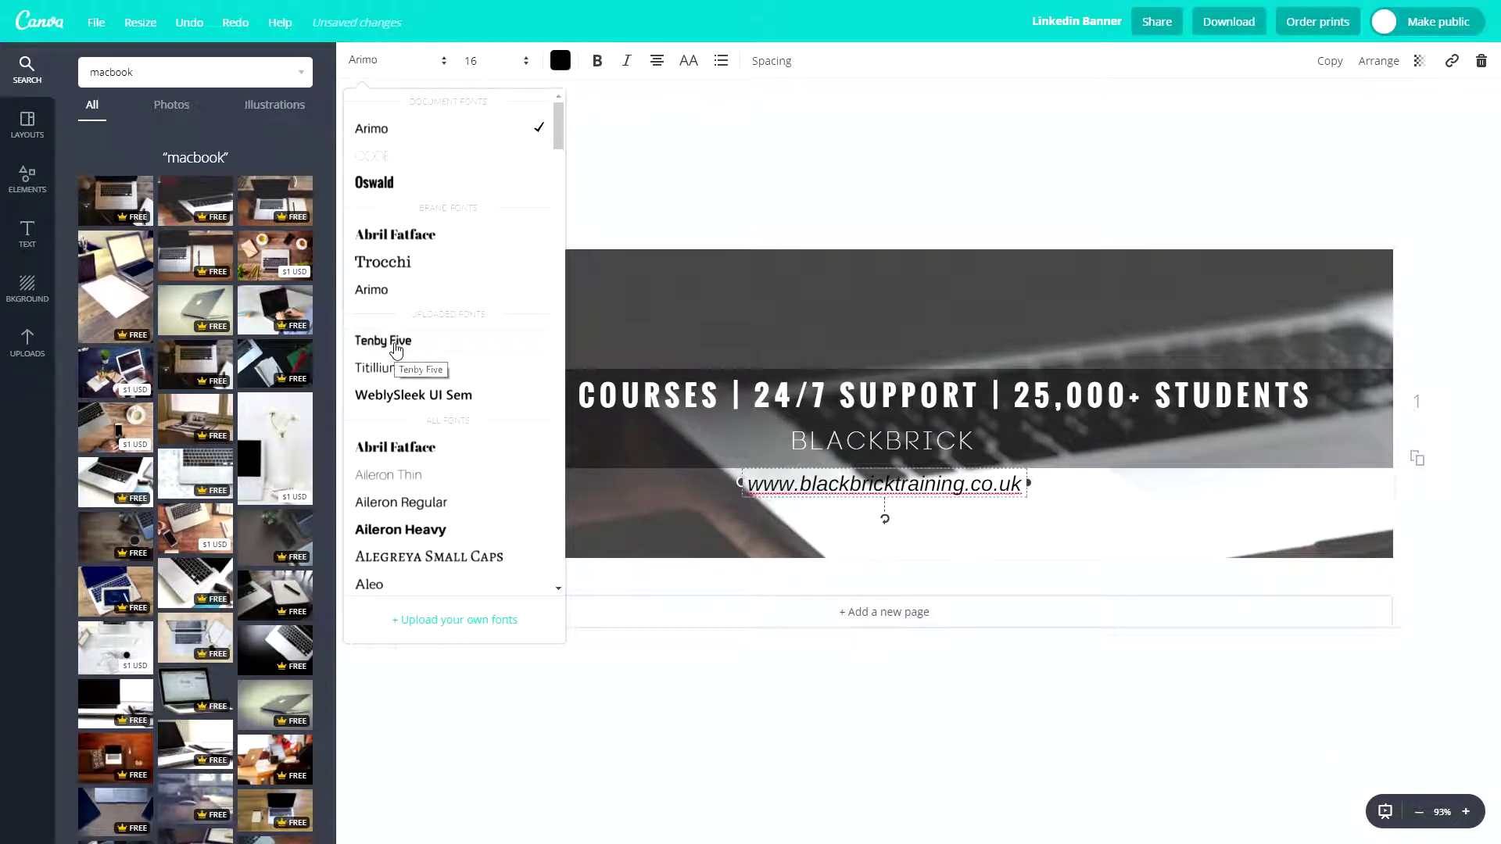
{"action": "left_click", "coordinate": [396, 369]}
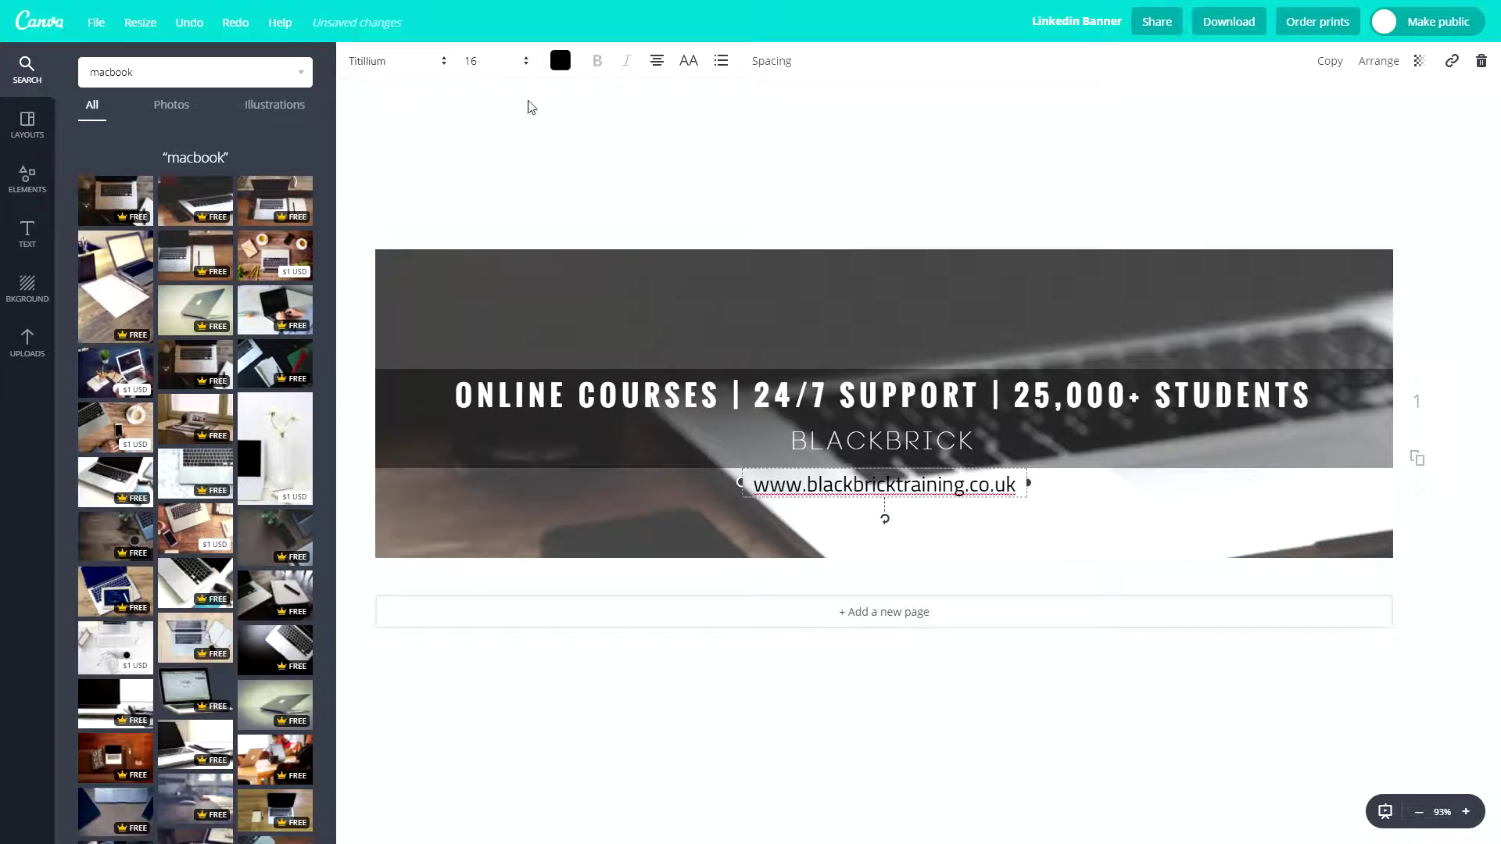
{"action": "left_click", "coordinate": [403, 69]}
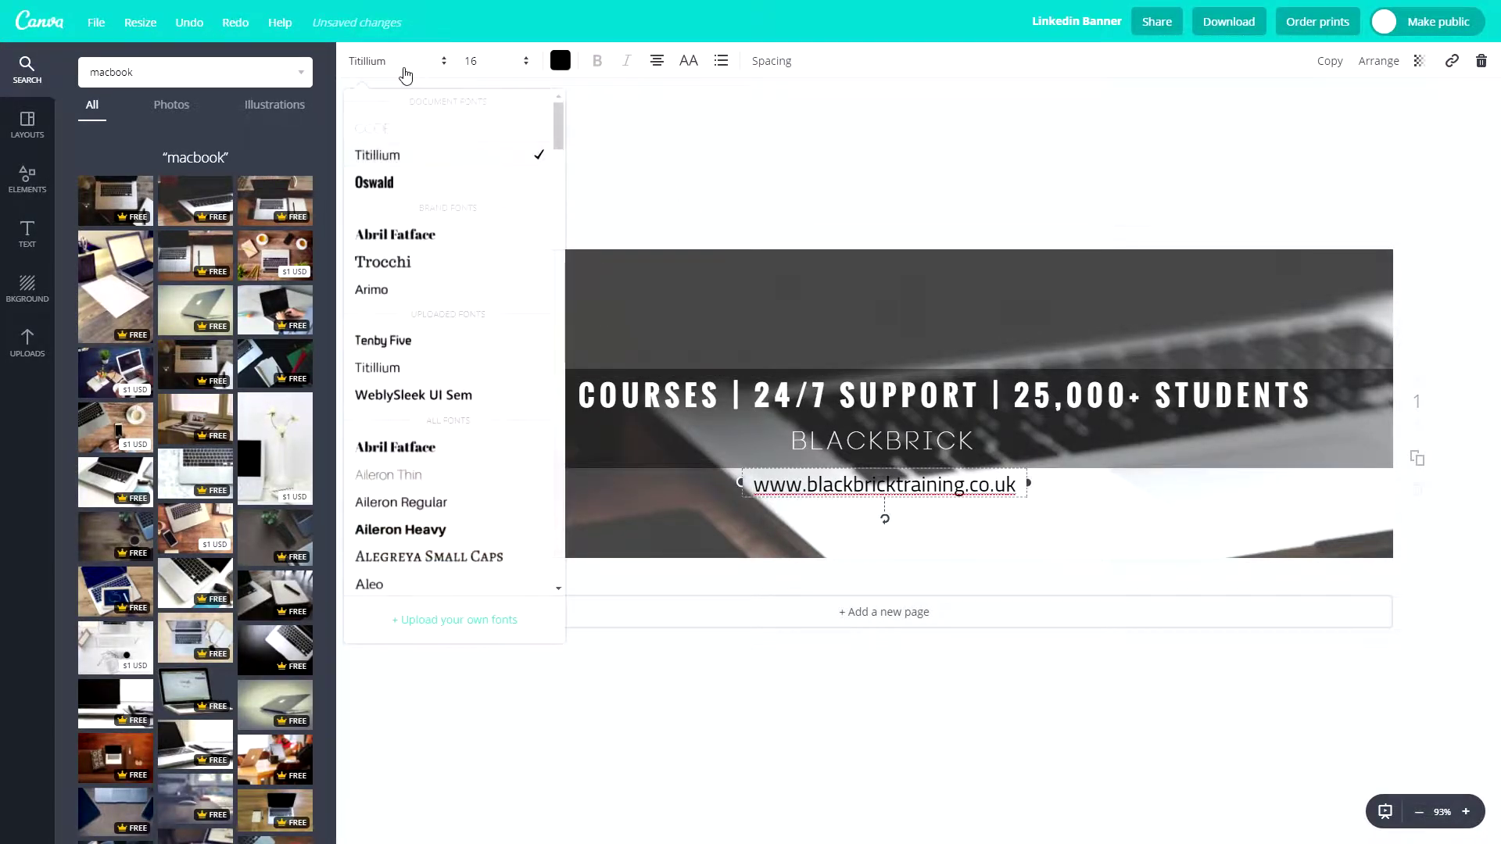
{"action": "scroll", "coordinate": [414, 375], "scroll_direction": "down", "scroll_amount": 4}
{"action": "left_click", "coordinate": [400, 162]}
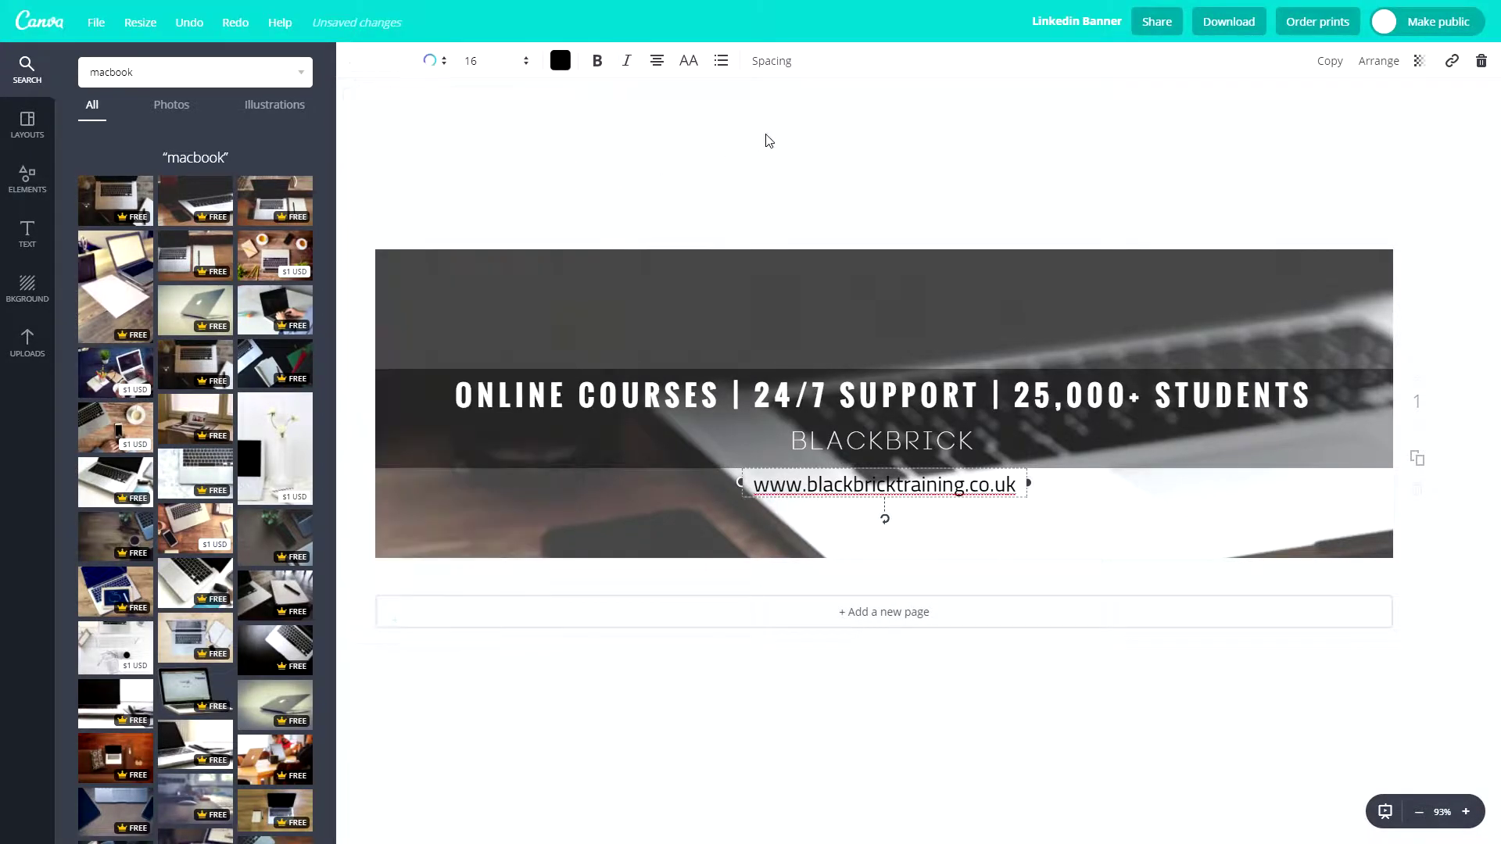
{"action": "left_click", "coordinate": [765, 141]}
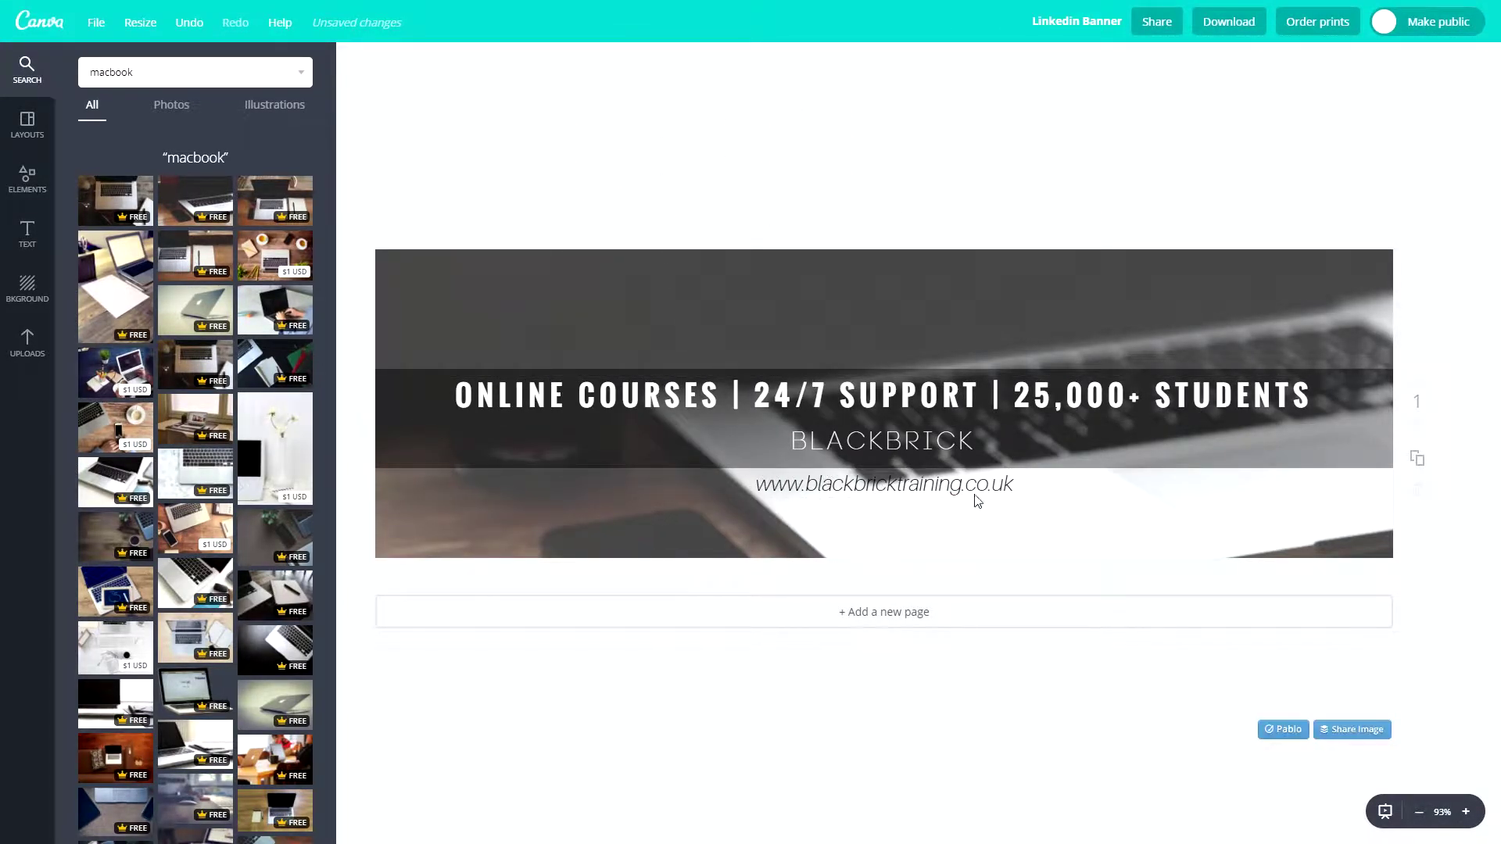
{"action": "left_click", "coordinate": [999, 433]}
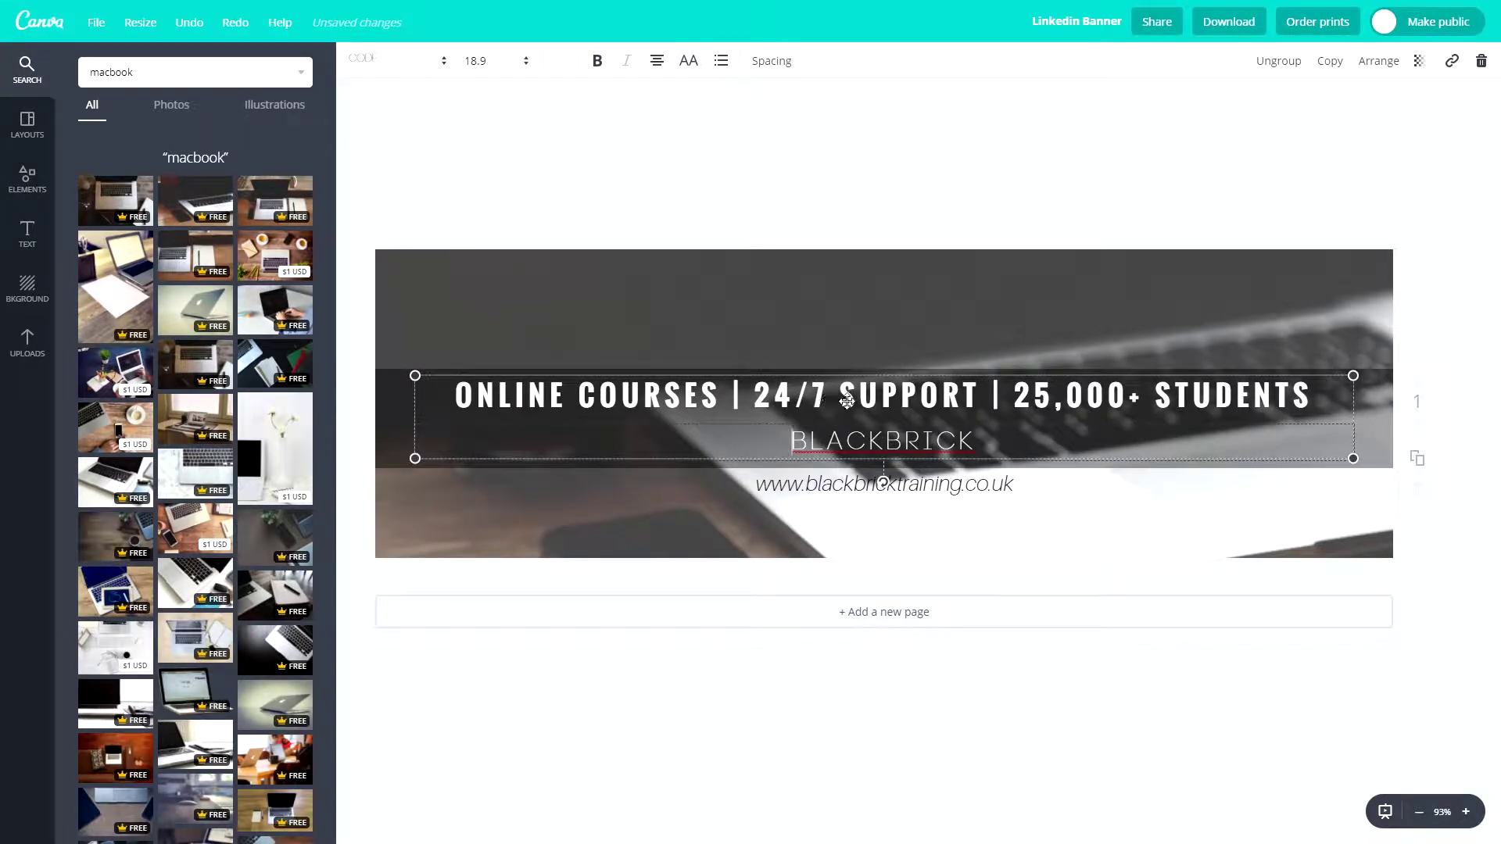
{"action": "left_click", "coordinate": [811, 175]}
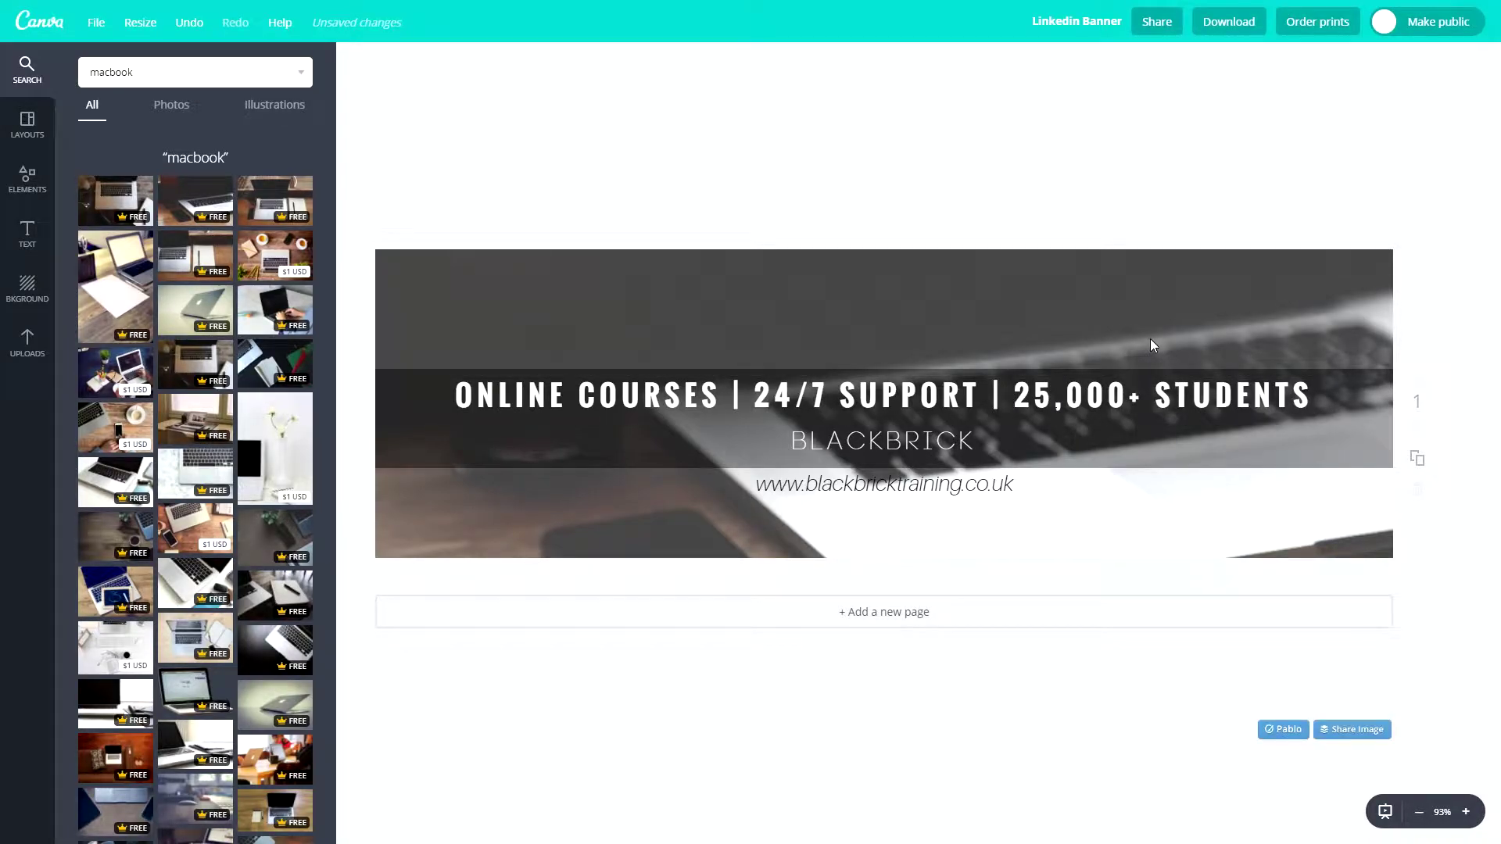
{"action": "left_click_drag", "start_coordinate": [269, 364], "coordinate": [439, 341]}
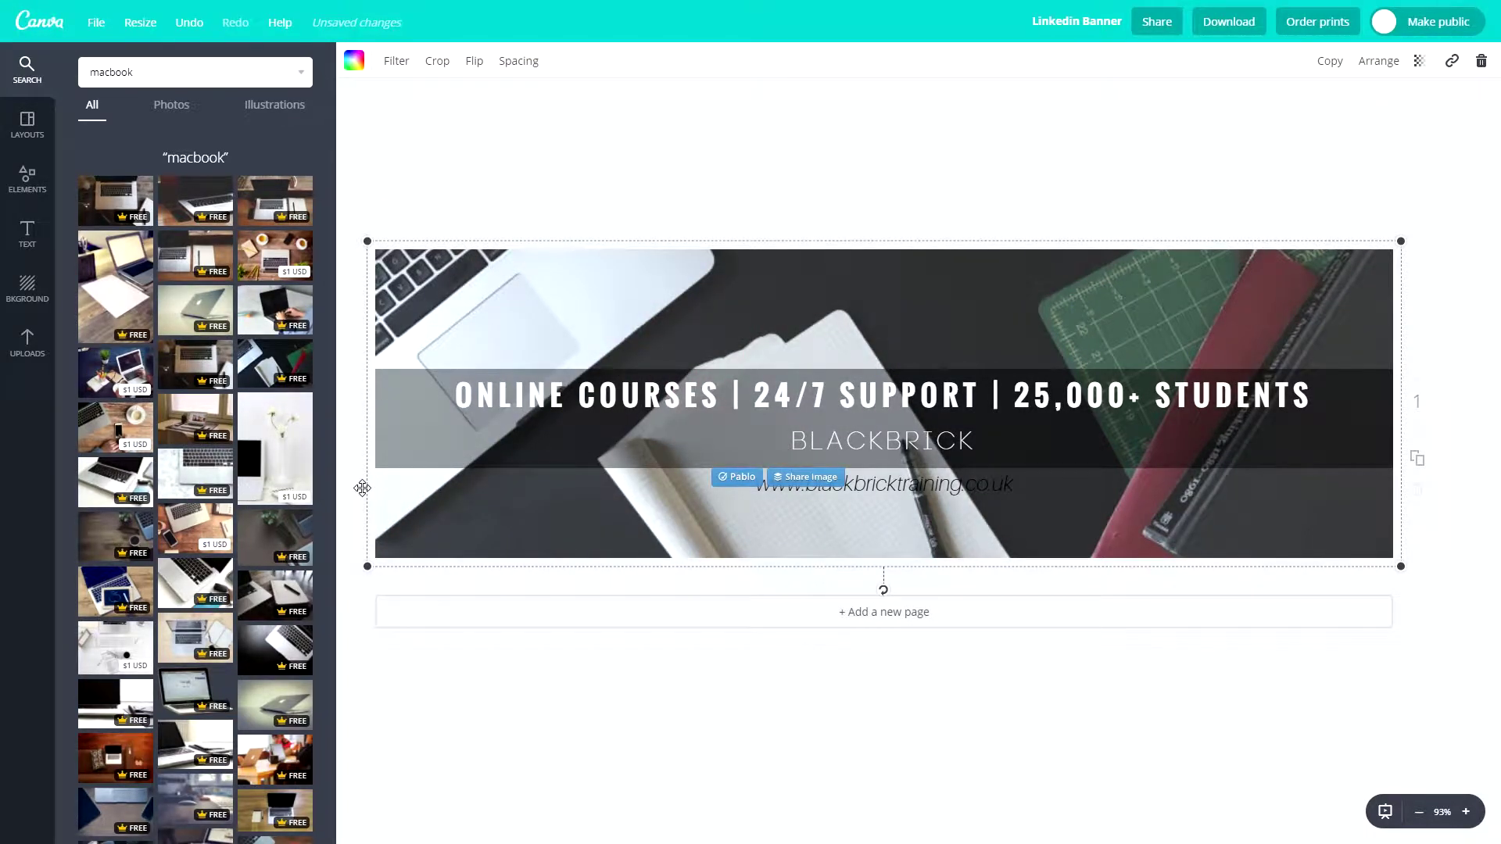
{"action": "key", "text": "ctrl+z"}
{"action": "left_click", "coordinate": [600, 228]}
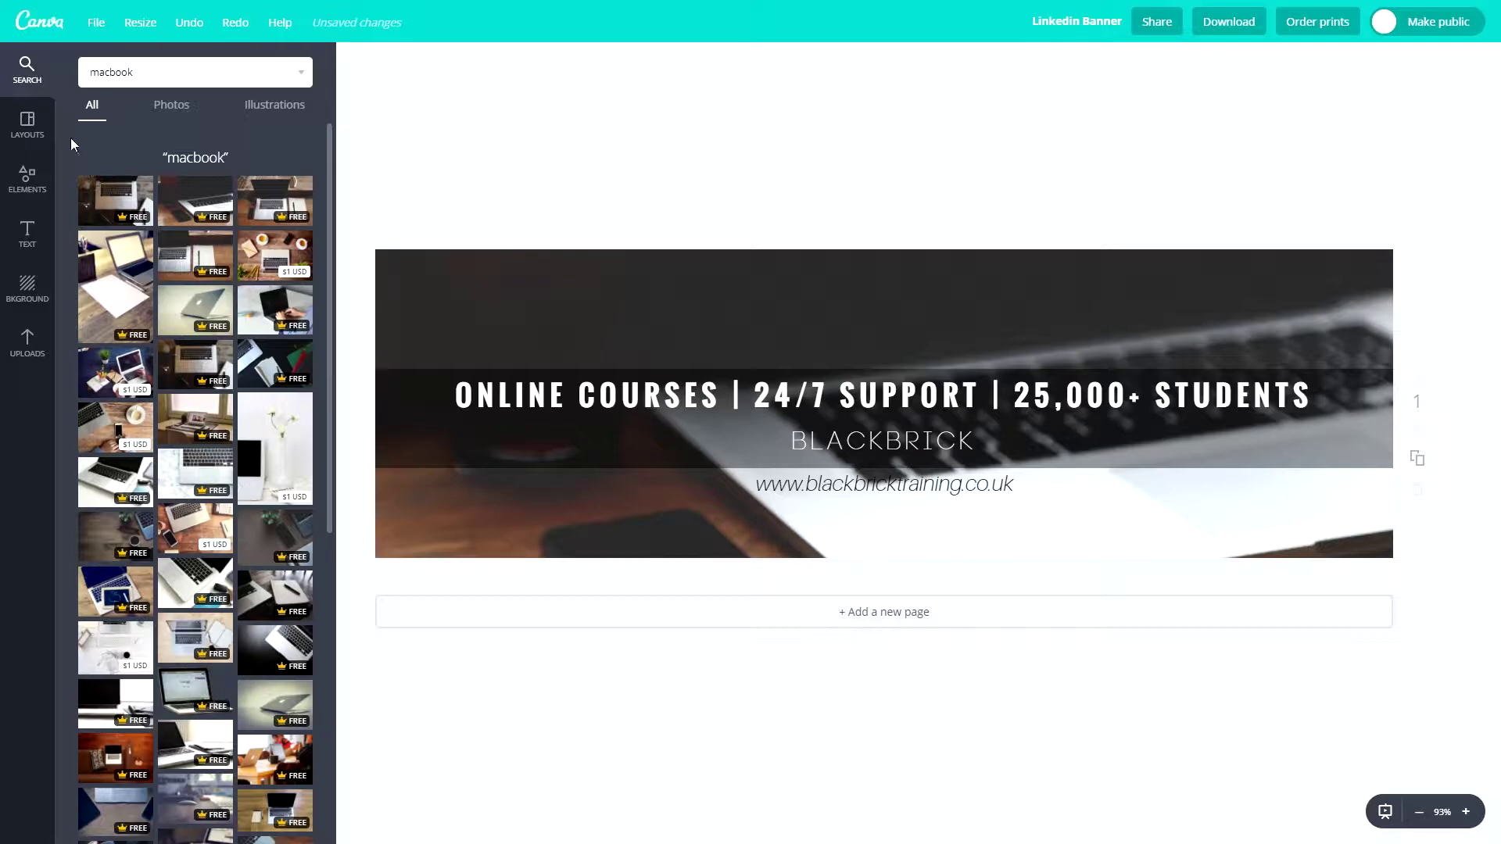
{"action": "left_click", "coordinate": [28, 125]}
{"action": "scroll", "coordinate": [245, 490], "scroll_direction": "down", "scroll_amount": 1}
{"action": "scroll", "coordinate": [245, 490], "scroll_direction": "down", "scroll_amount": 4}
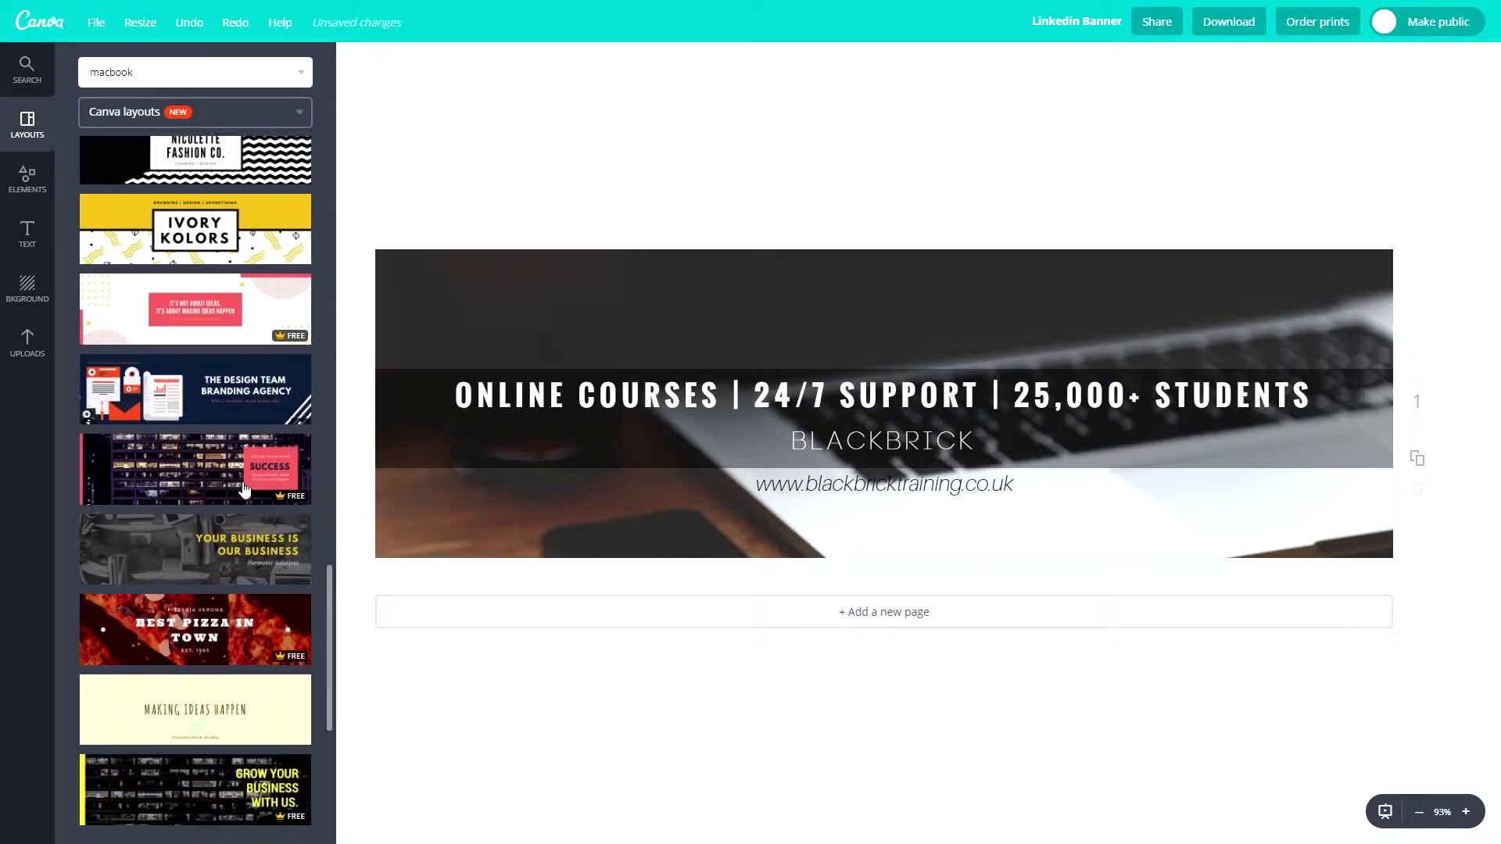
{"action": "scroll", "coordinate": [244, 490], "scroll_direction": "down", "scroll_amount": 5}
{"action": "scroll", "coordinate": [169, 382], "scroll_direction": "down", "scroll_amount": 3}
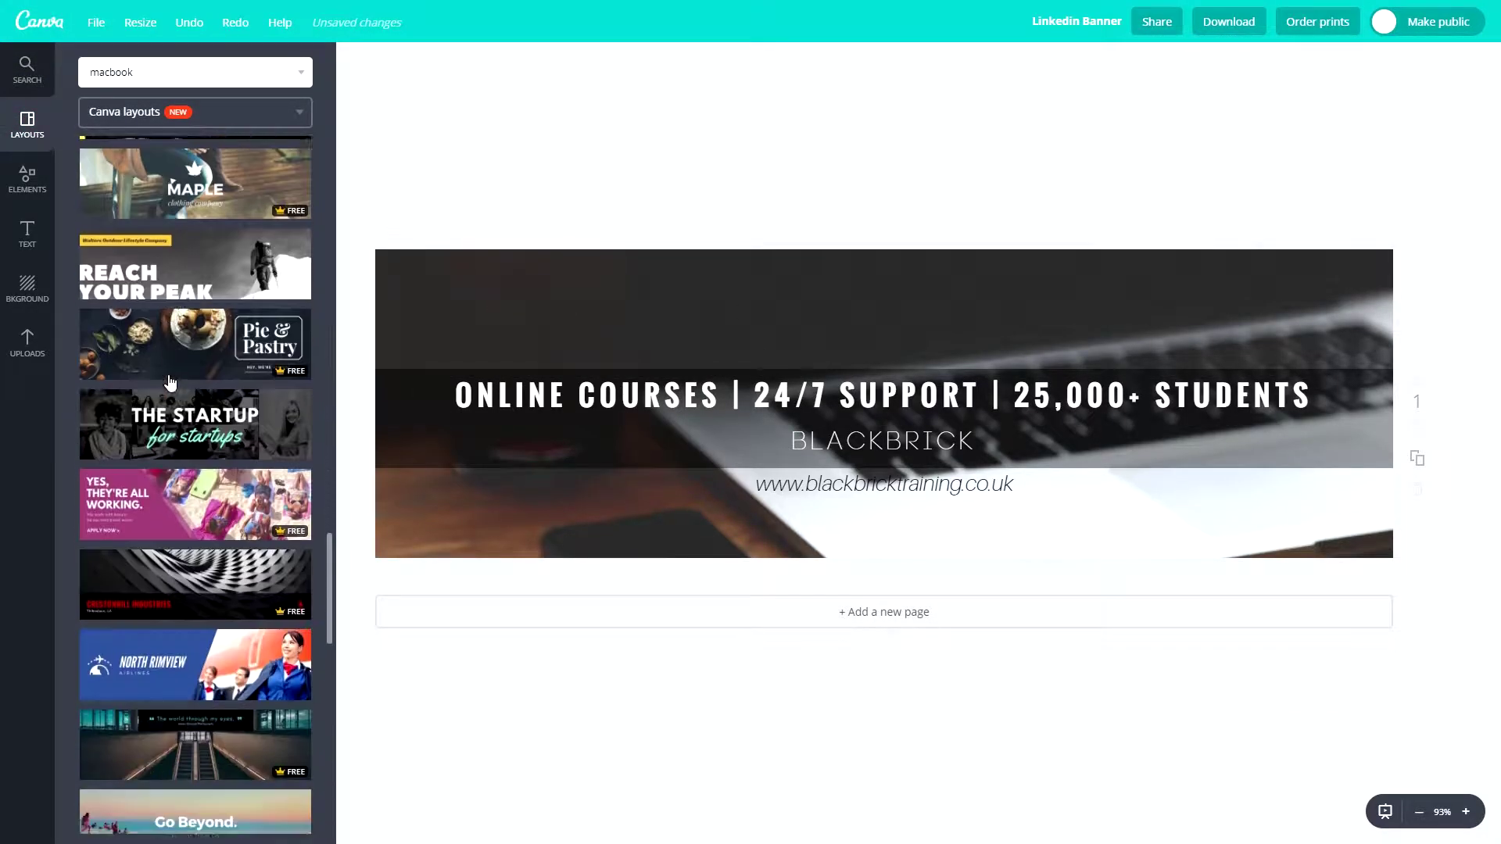
{"action": "scroll", "coordinate": [143, 564], "scroll_direction": "down", "scroll_amount": 4}
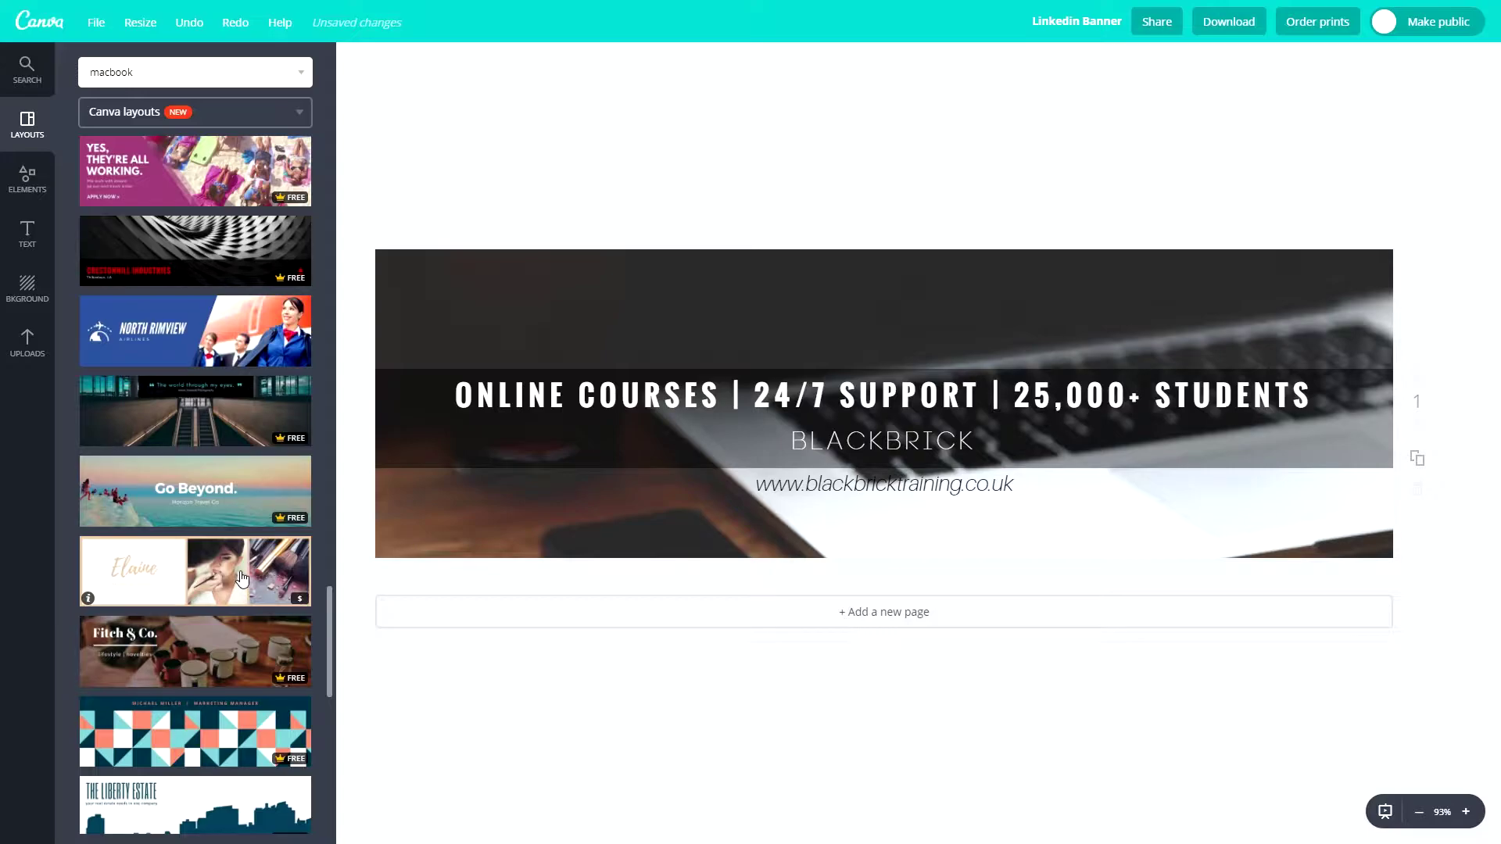
{"action": "scroll", "coordinate": [242, 578], "scroll_direction": "down", "scroll_amount": 5}
{"action": "scroll", "coordinate": [224, 575], "scroll_direction": "down", "scroll_amount": 4}
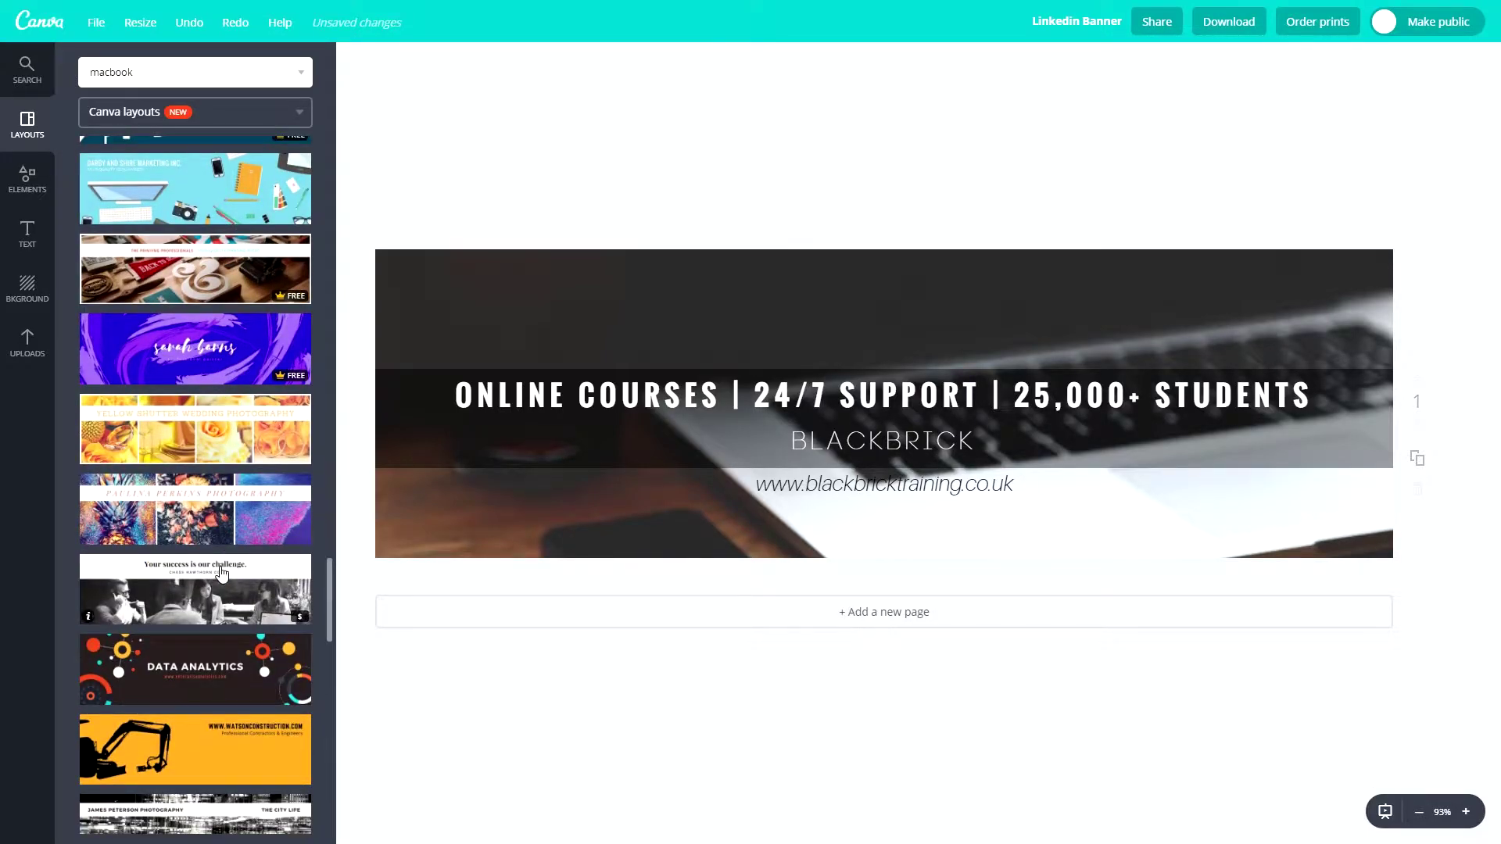
{"action": "scroll", "coordinate": [224, 577], "scroll_direction": "down", "scroll_amount": 4}
{"action": "scroll", "coordinate": [224, 577], "scroll_direction": "up", "scroll_amount": 14}
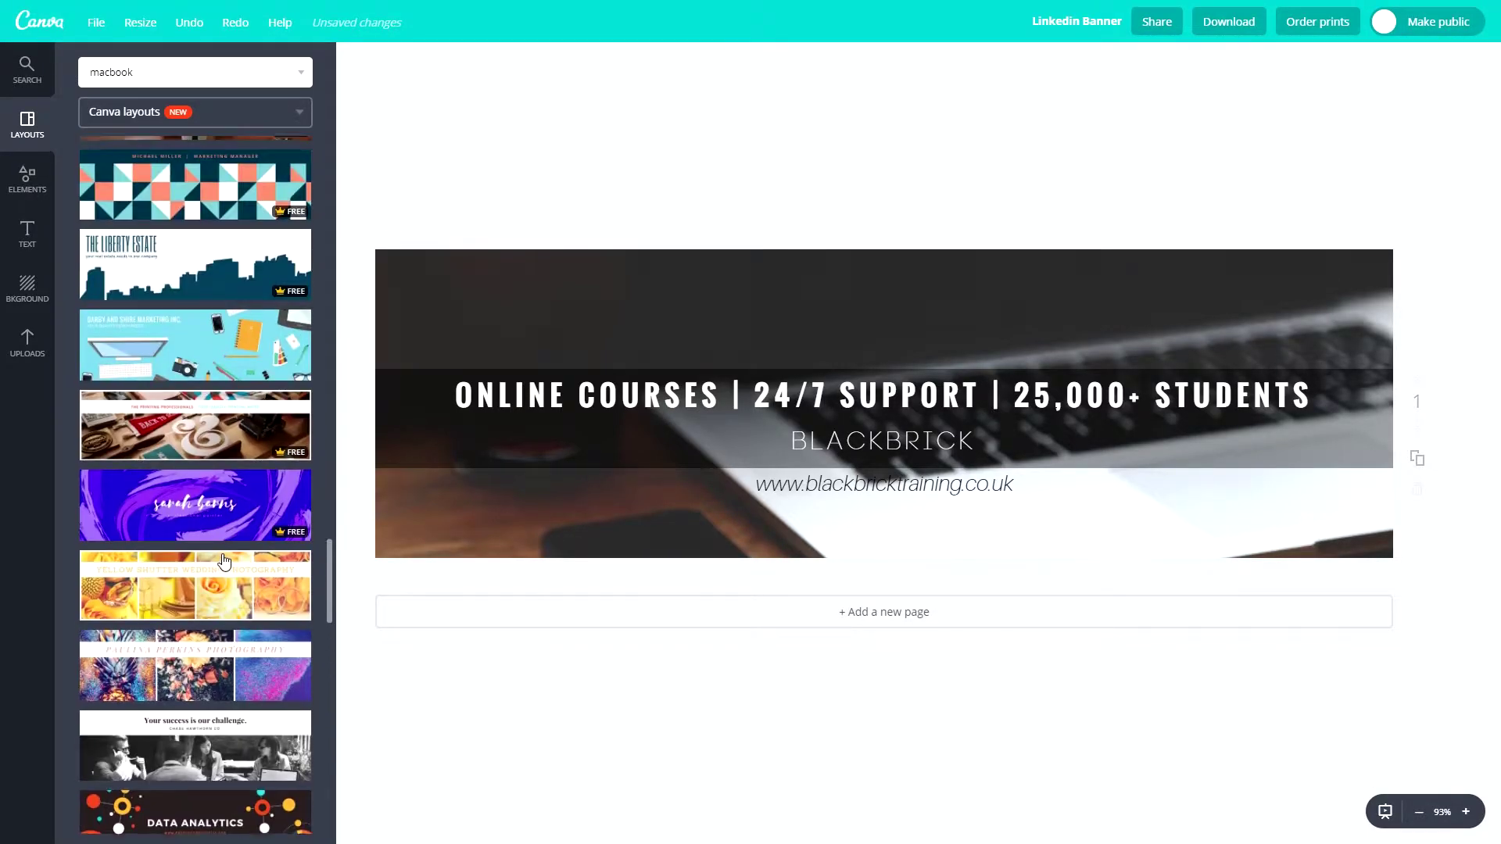
{"action": "scroll", "coordinate": [261, 469], "scroll_direction": "up", "scroll_amount": 6}
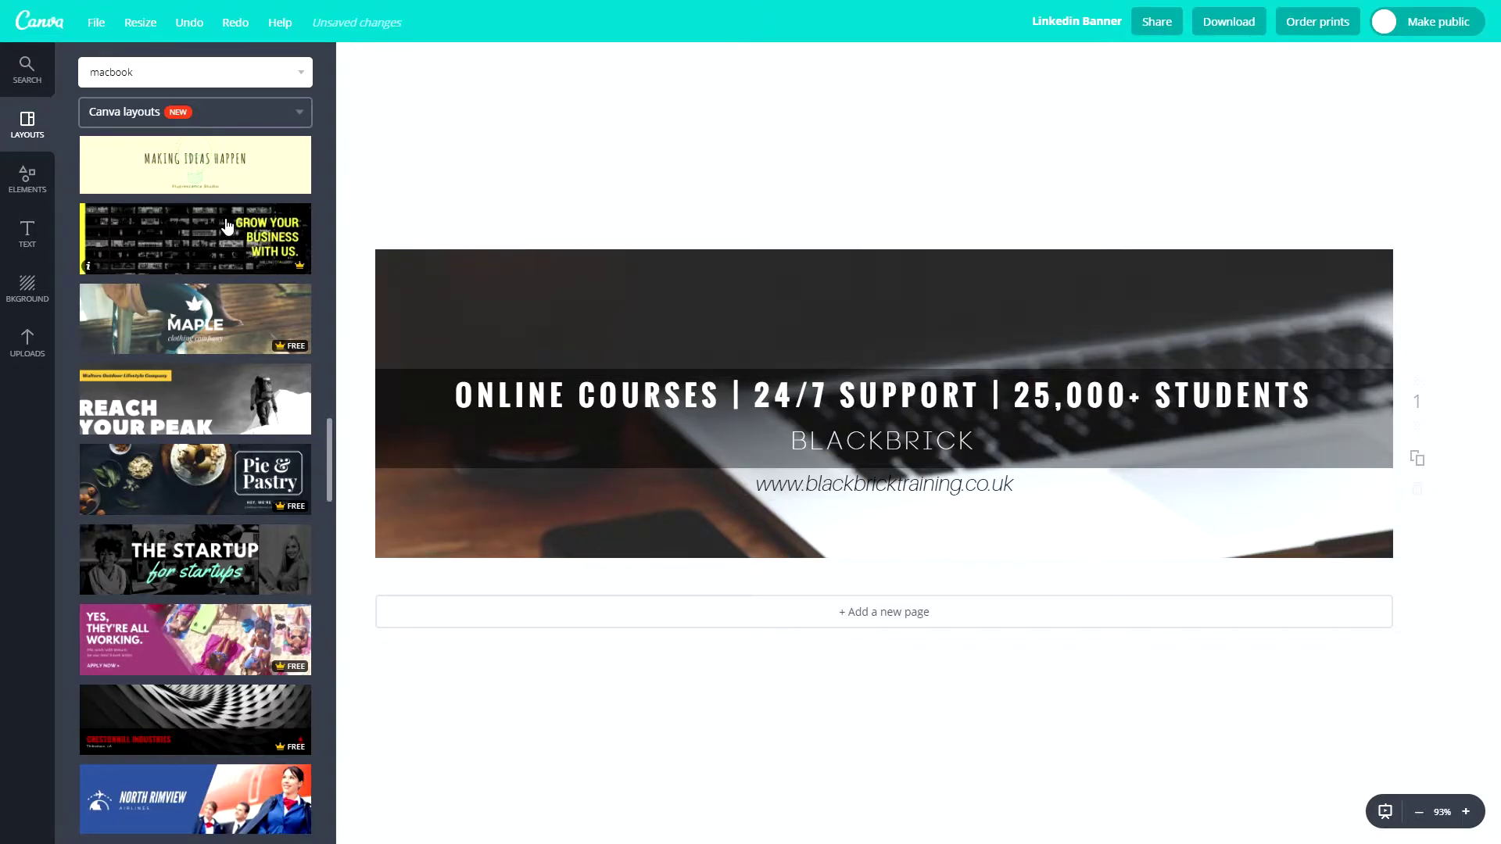
{"action": "scroll", "coordinate": [192, 318], "scroll_direction": "up", "scroll_amount": 5}
Step: Run an image search for 'instagram', then switch to browsing Canva layouts
{"action": "left_click", "coordinate": [141, 73]}
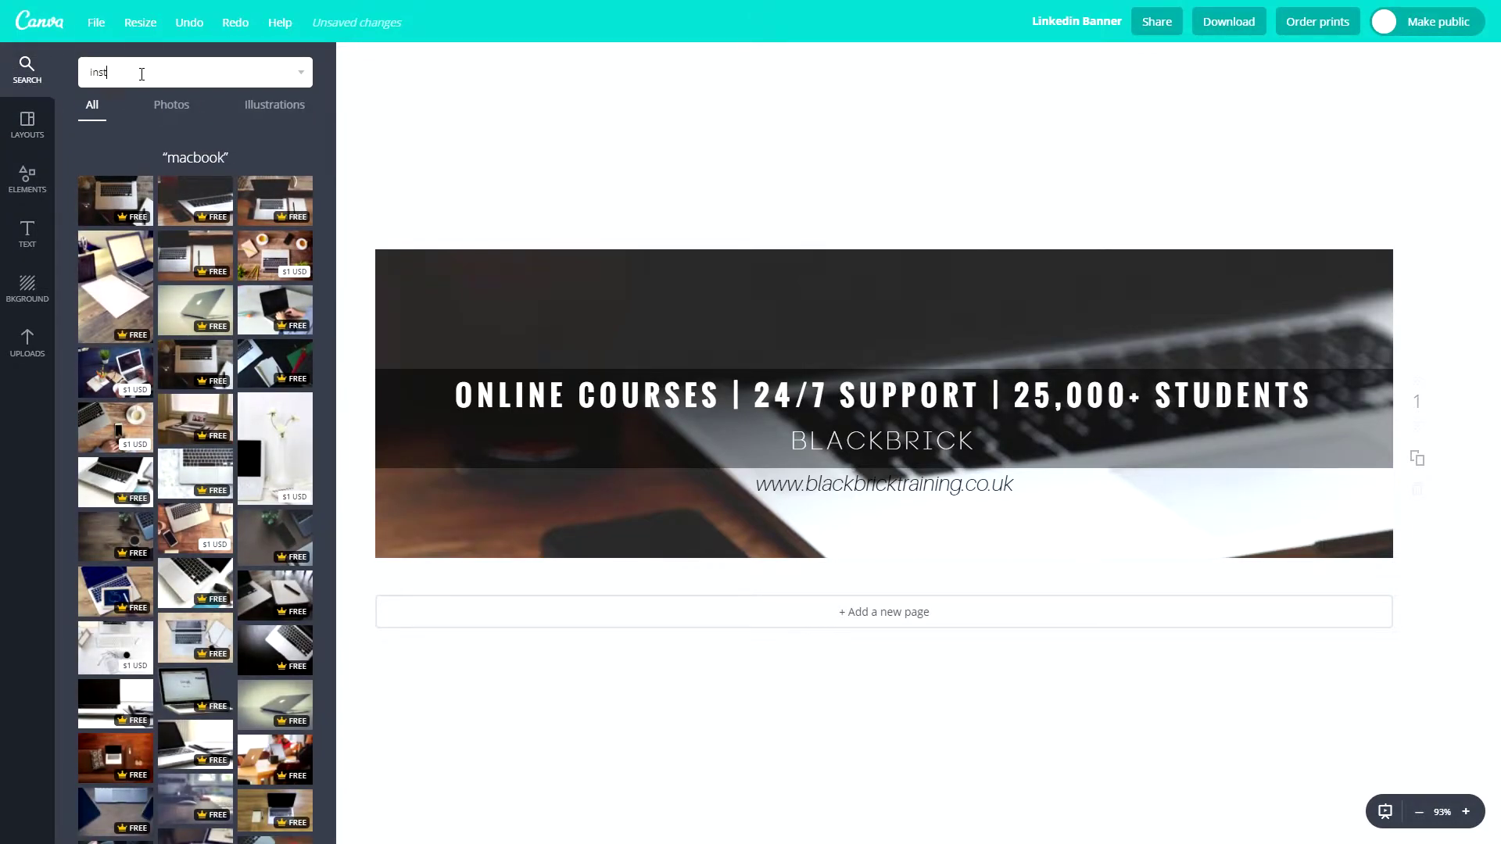
{"action": "type", "text": "instagram"}
{"action": "key", "text": "Return"}
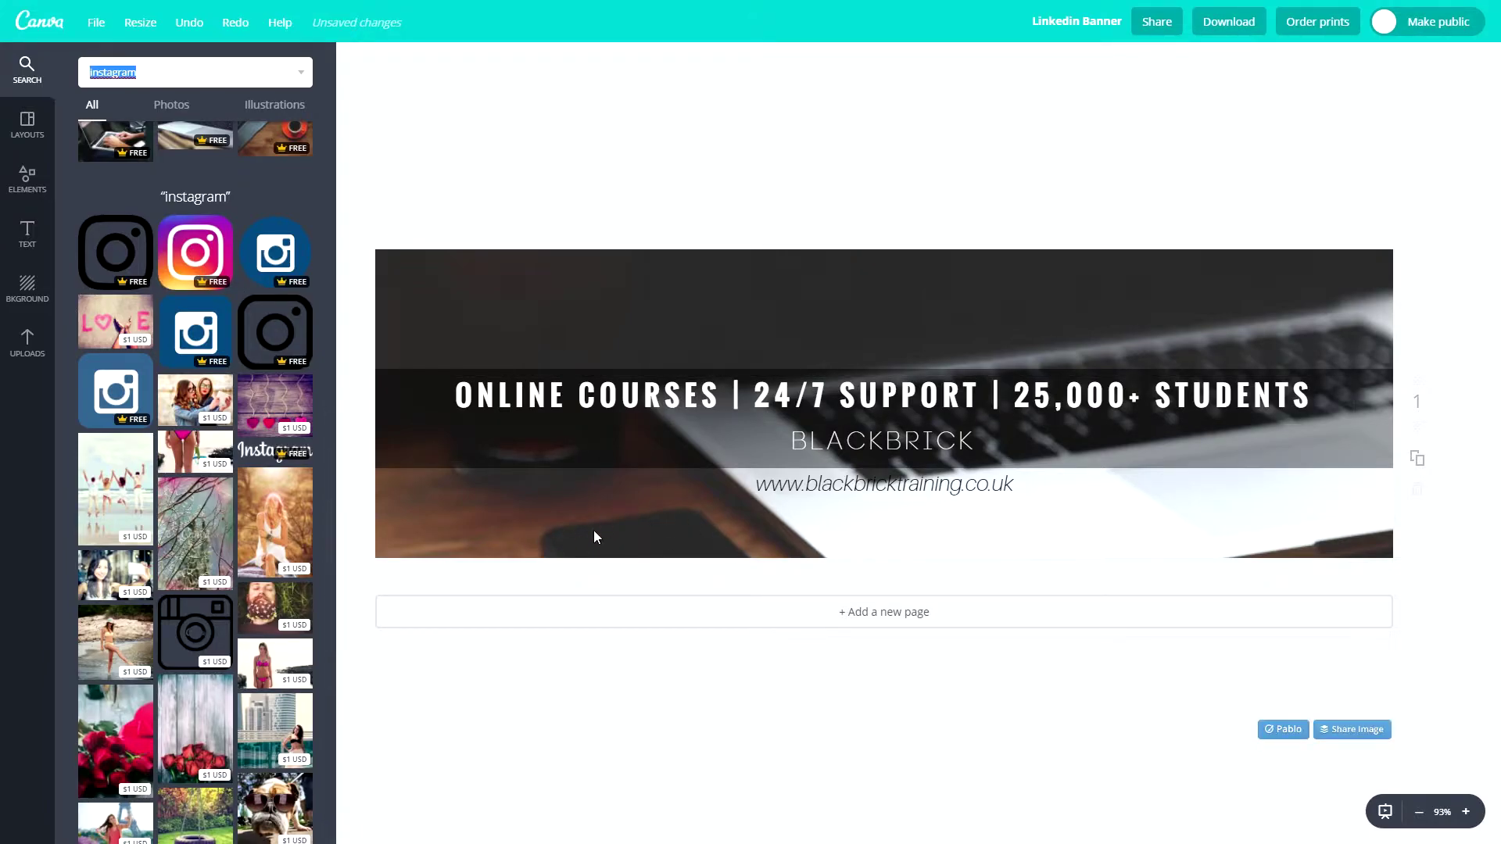
{"action": "left_click", "coordinate": [30, 123]}
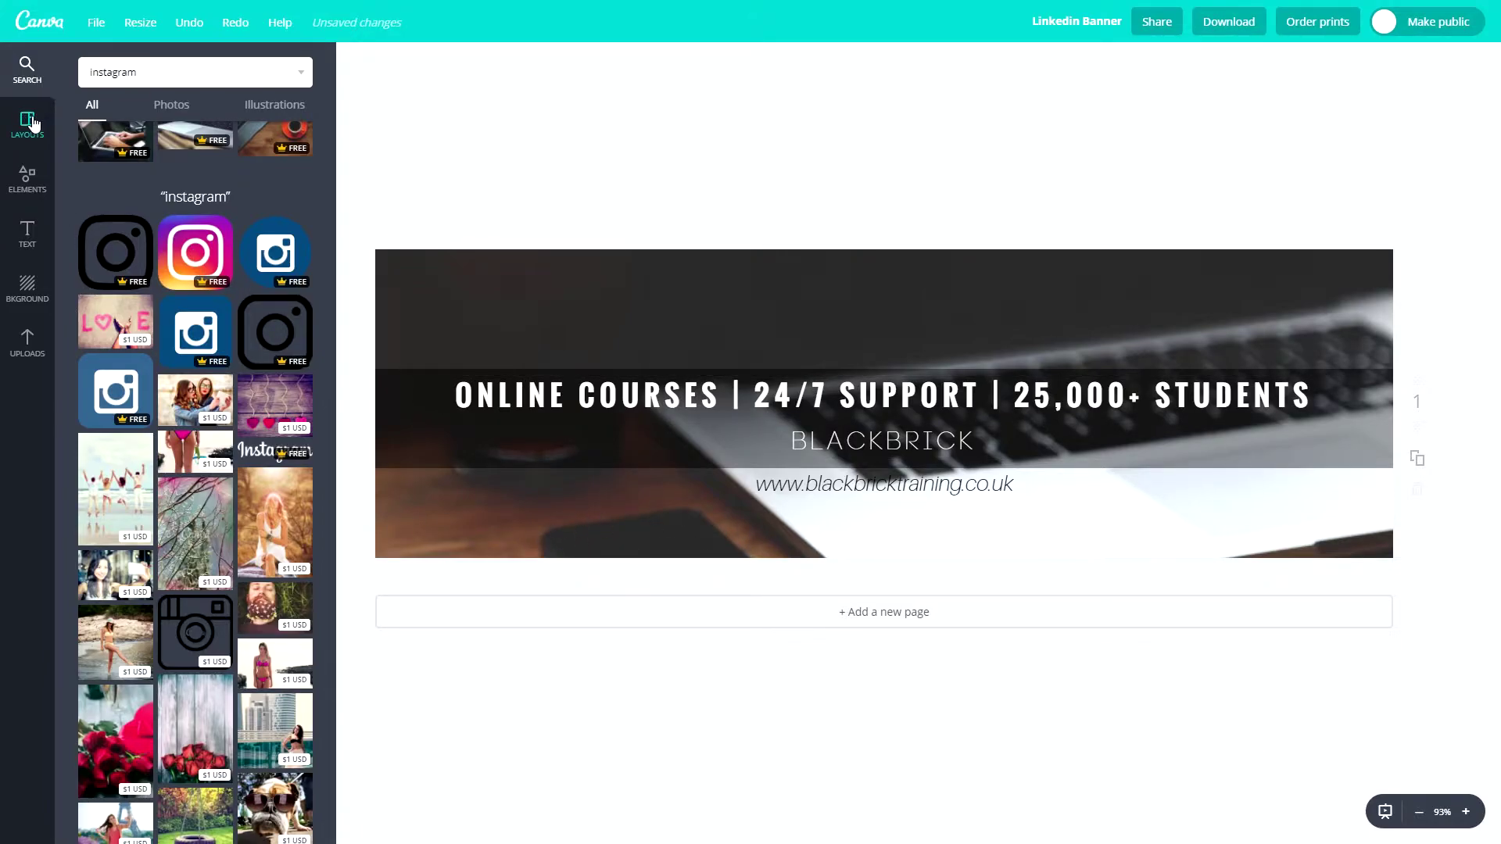